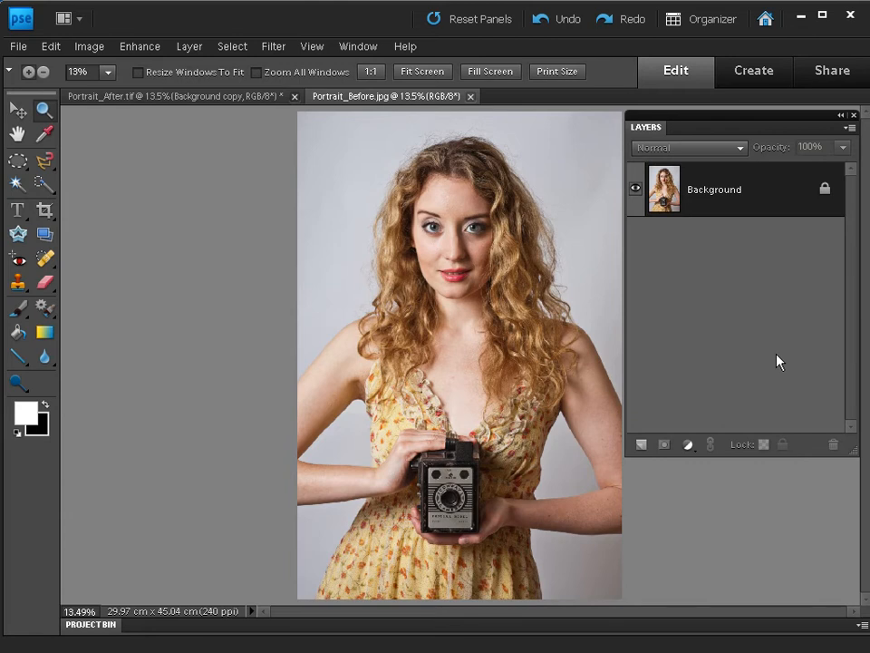
# Compare the original Portrait_Before.jpg with the finished Portrait_After.tif, switching repeatedly between the two documents.
pyautogui.hotkey('ctrl', 'Tab')
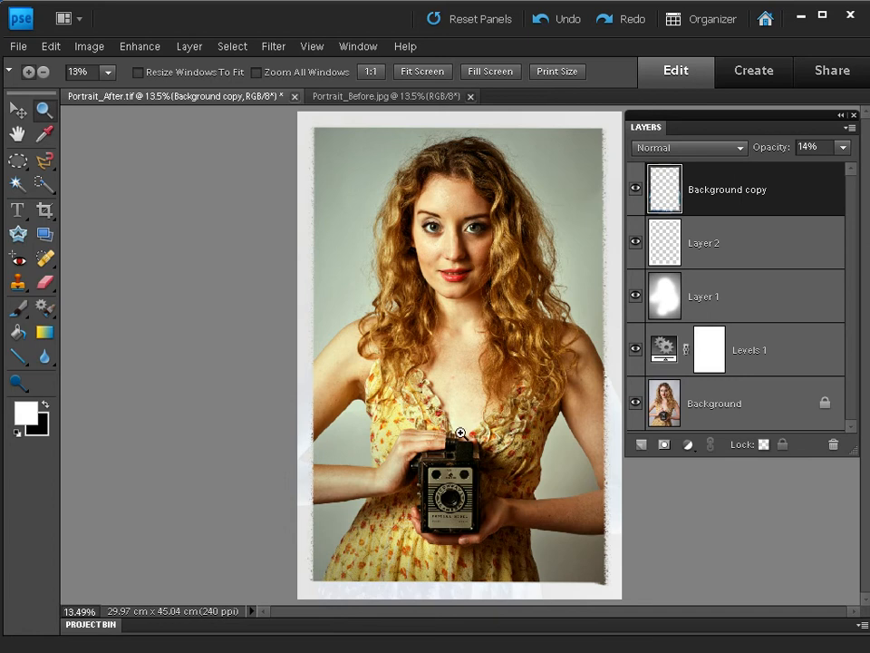
pyautogui.hotkey('ctrl', 'Tab')
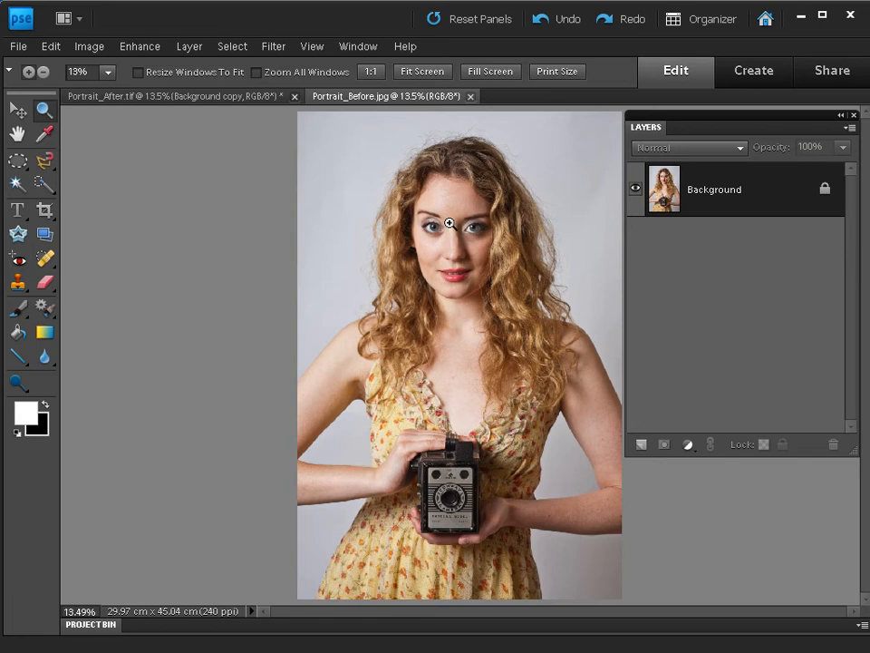
pyautogui.hotkey('ctrl', 'Tab')
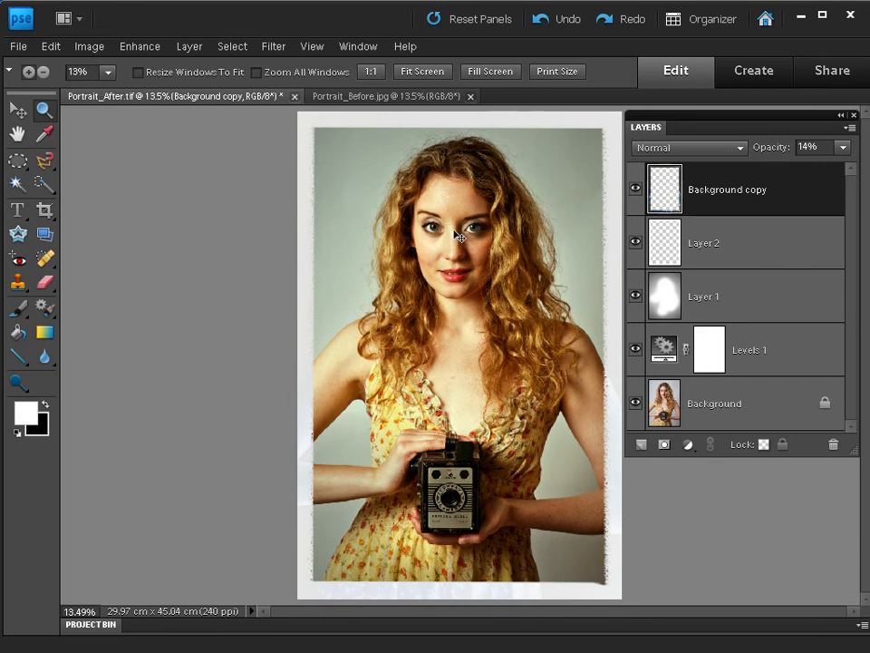
pyautogui.hotkey('ctrl', 'Tab')
pyautogui.hotkey('ctrl', 'Tab')
pyautogui.hotkey('ctrl', 'Tab')
pyautogui.hotkey('ctrl', 'Tab')
# Examine the frame edges of Portrait_After.tif up close, with the Background copy texture layer hidden and shown.
pyautogui.click(620, 255)
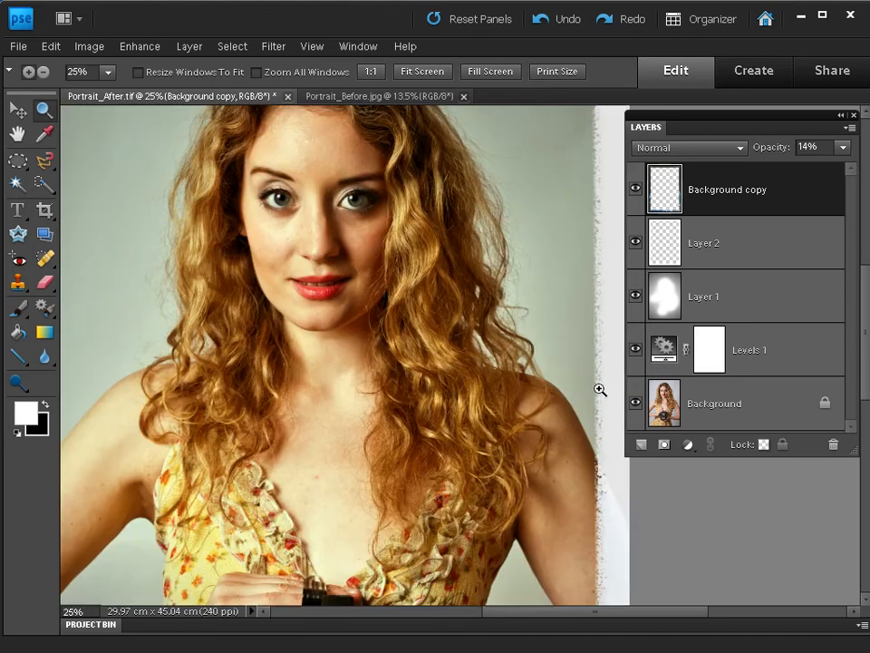
pyautogui.scroll(-5, 554, 479)
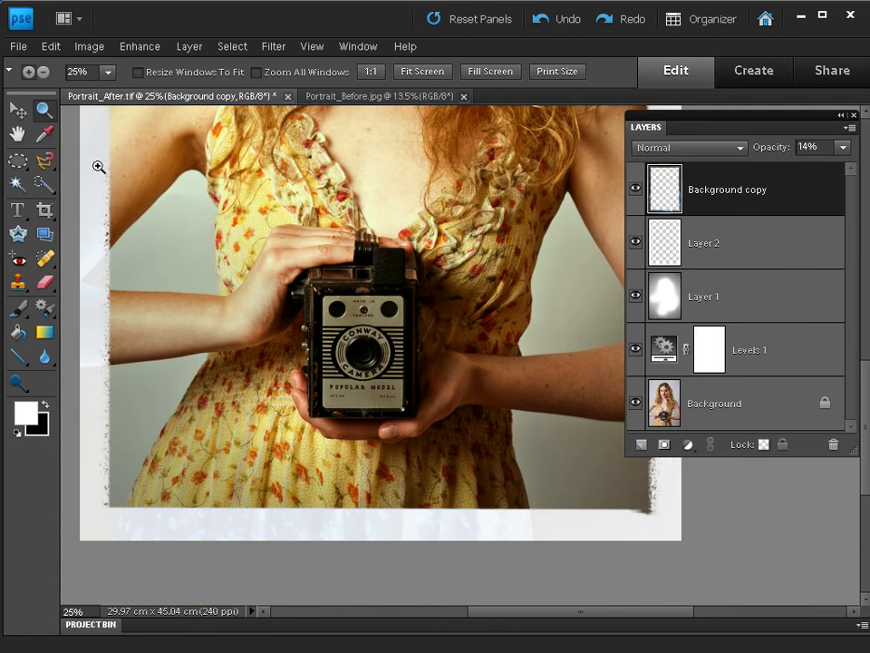
pyautogui.scroll(2, 87, 288)
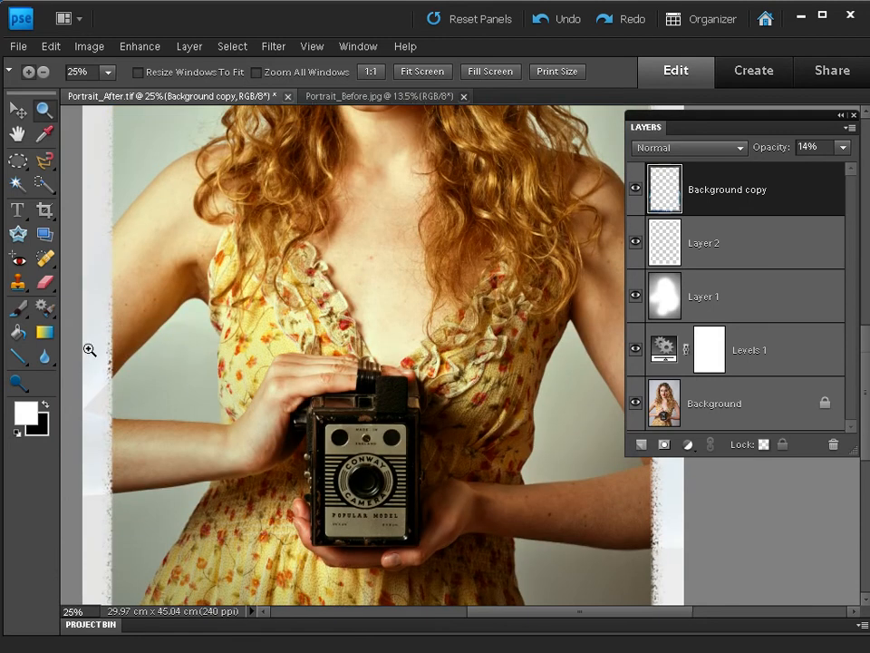
pyautogui.click(634, 190)
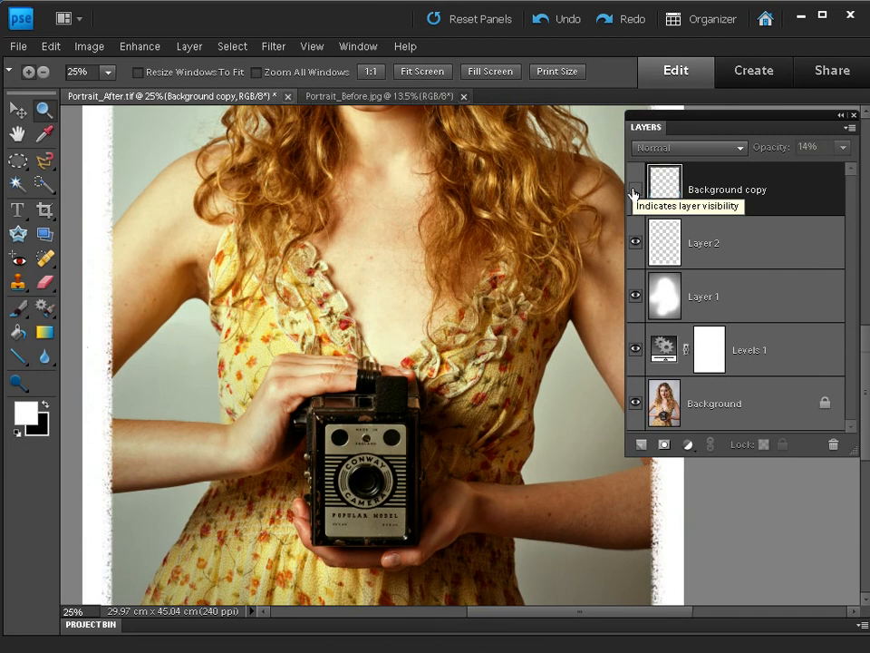
pyautogui.click(635, 189)
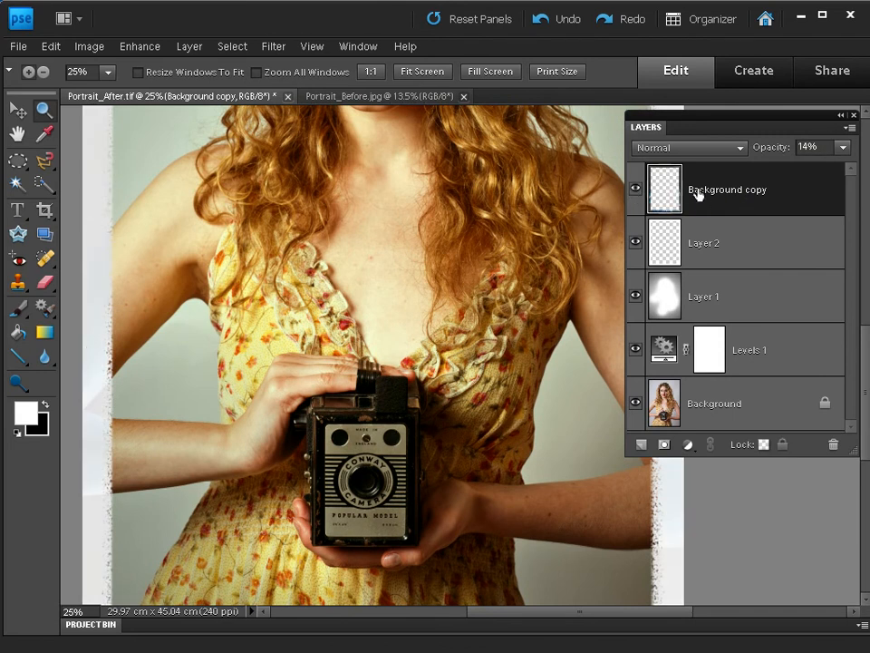
# View the whole Portrait_After.tif with Layer 1 hidden and shown, and return to Portrait_Before.jpg.
pyautogui.rightClick(459, 289)
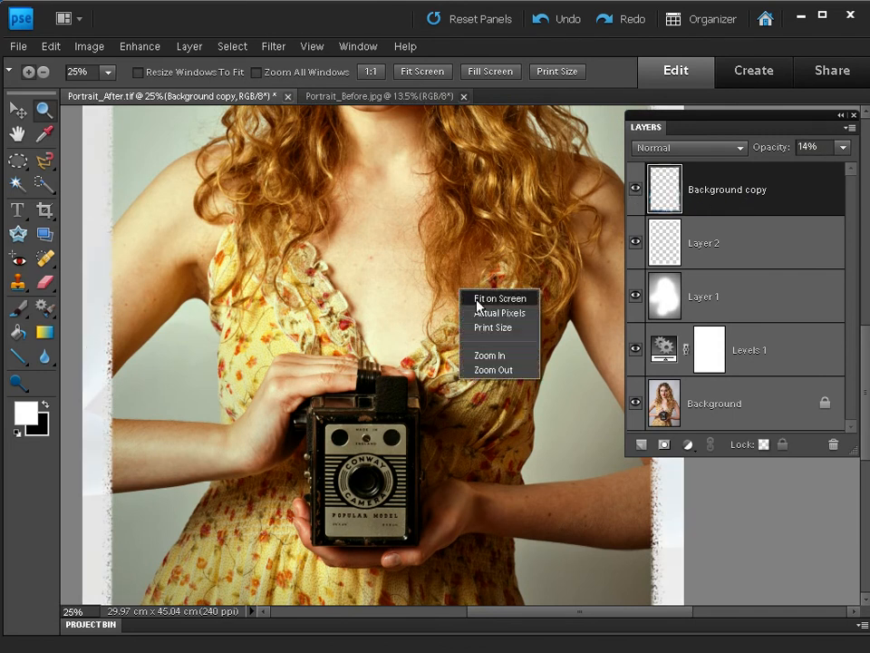
pyautogui.click(490, 298)
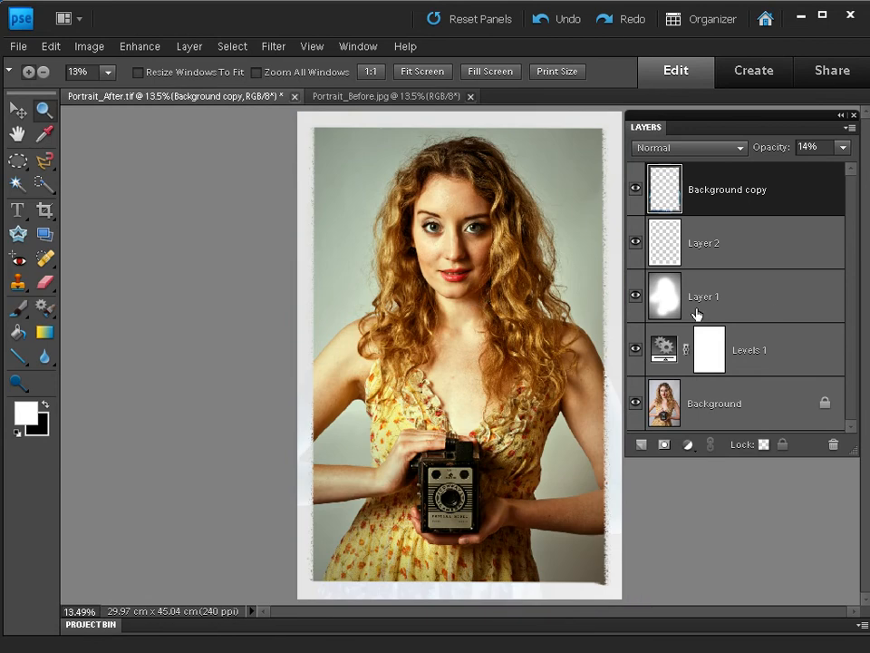
pyautogui.click(634, 296)
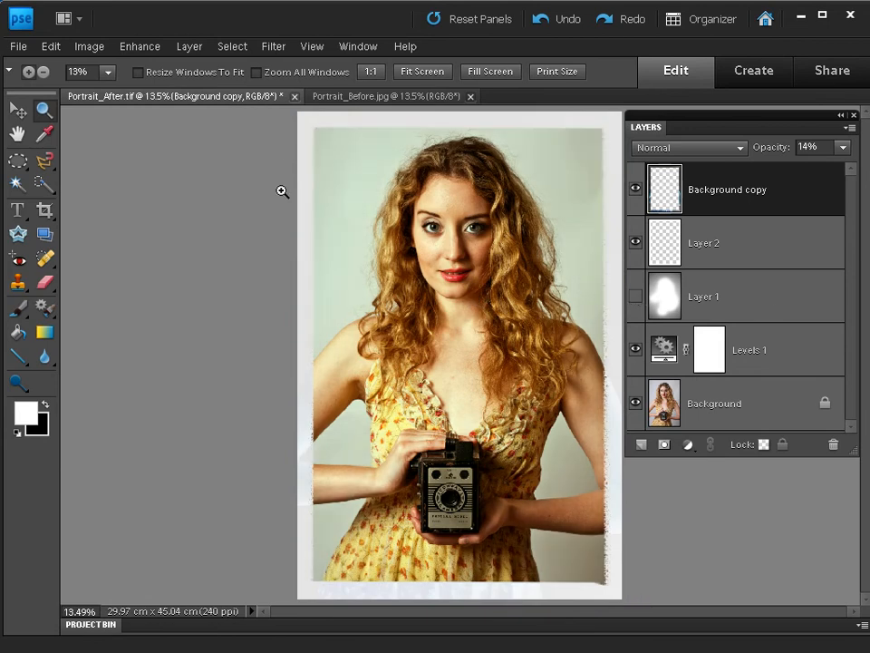
pyautogui.click(635, 296)
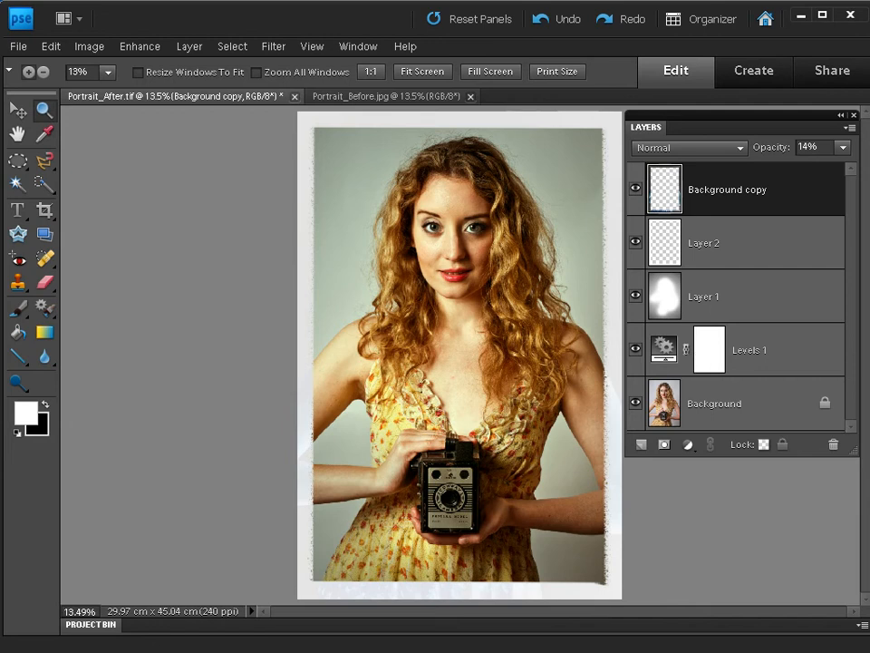
pyautogui.hotkey('ctrl', 'Tab')
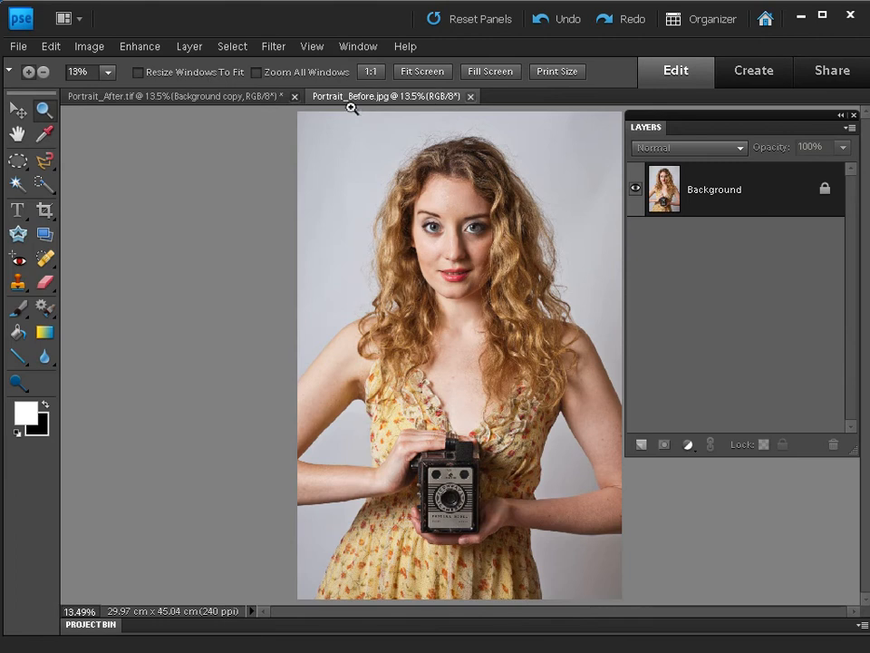
pyautogui.click(145, 47)
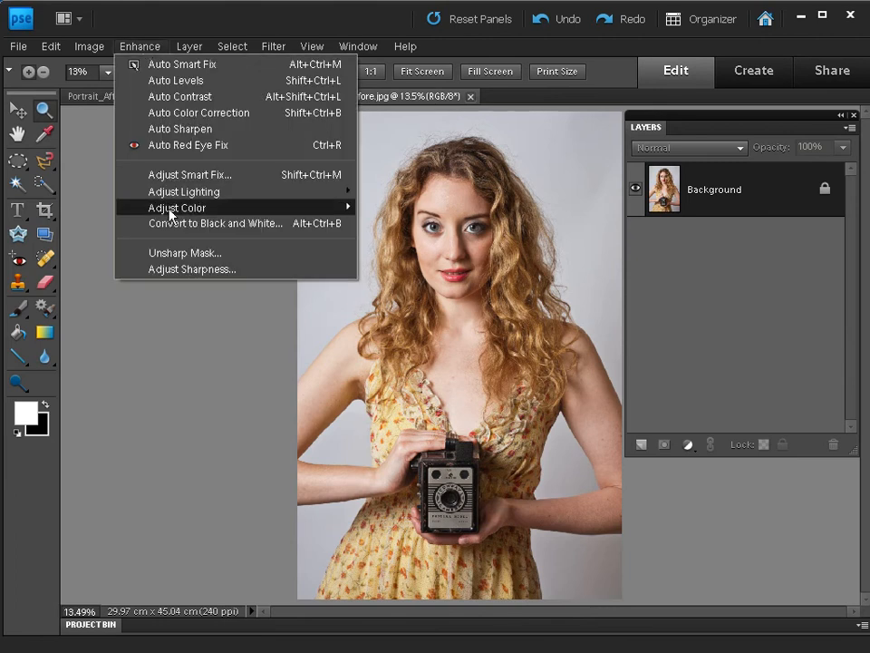
pyautogui.moveTo(171, 207)
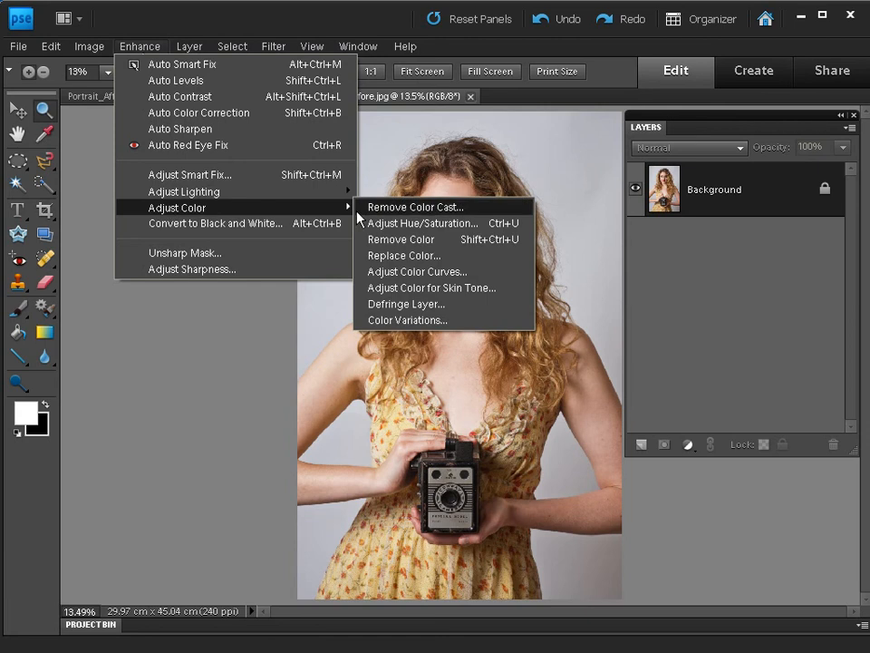
pyautogui.click(459, 272)
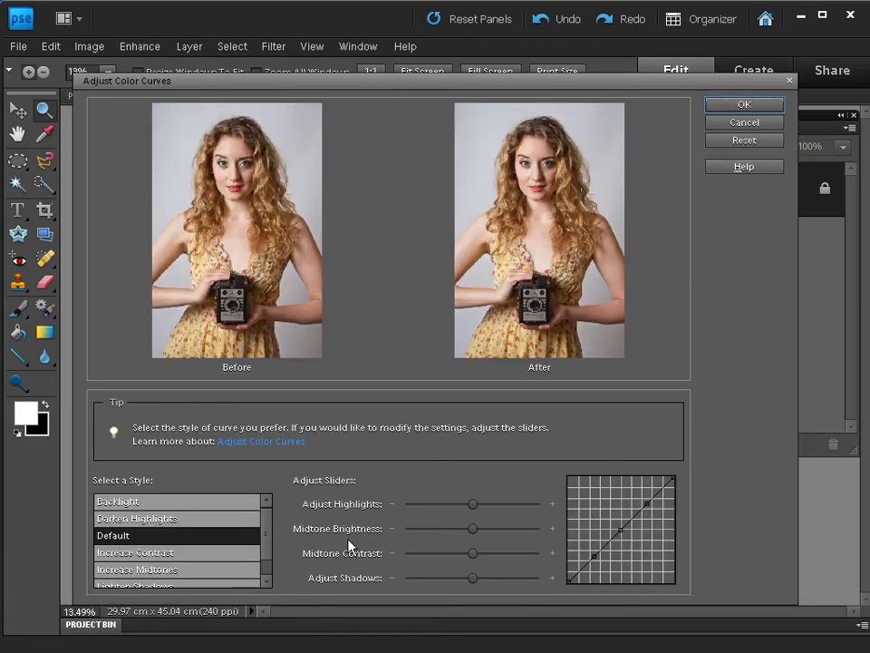
pyautogui.moveTo(473, 554); pyautogui.dragTo(489, 504)
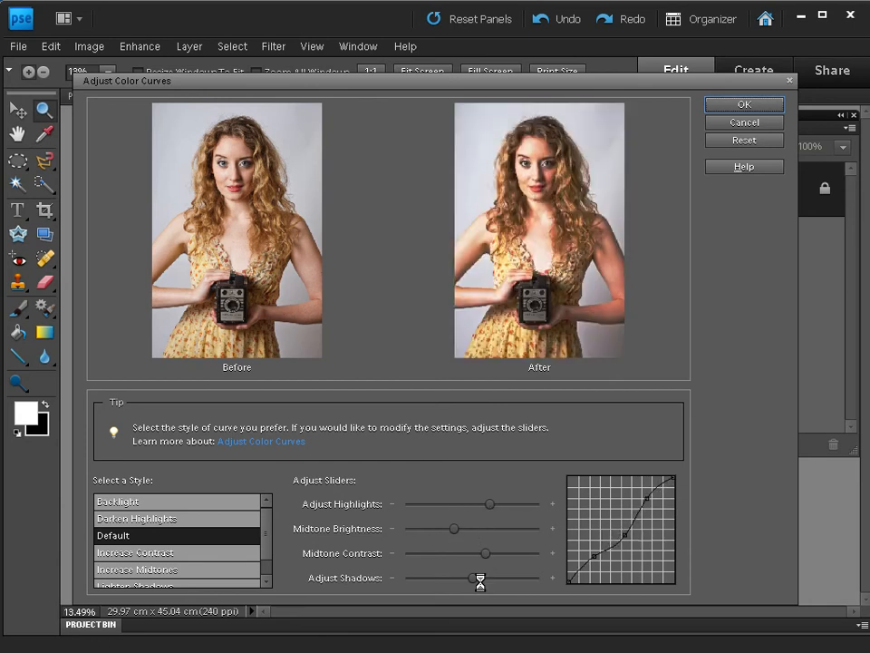
pyautogui.moveTo(474, 580); pyautogui.dragTo(452, 578)
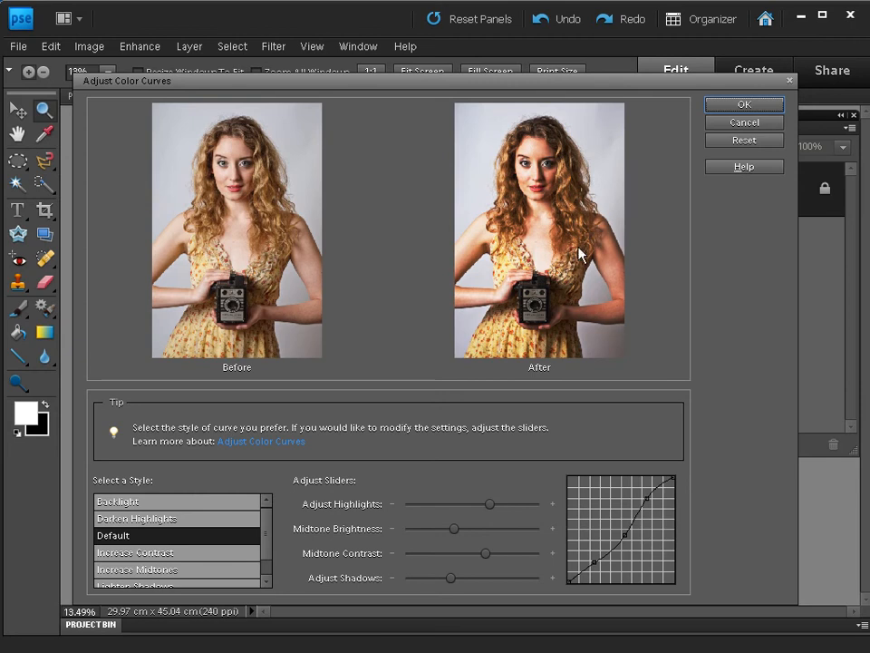
pyautogui.click(741, 129)
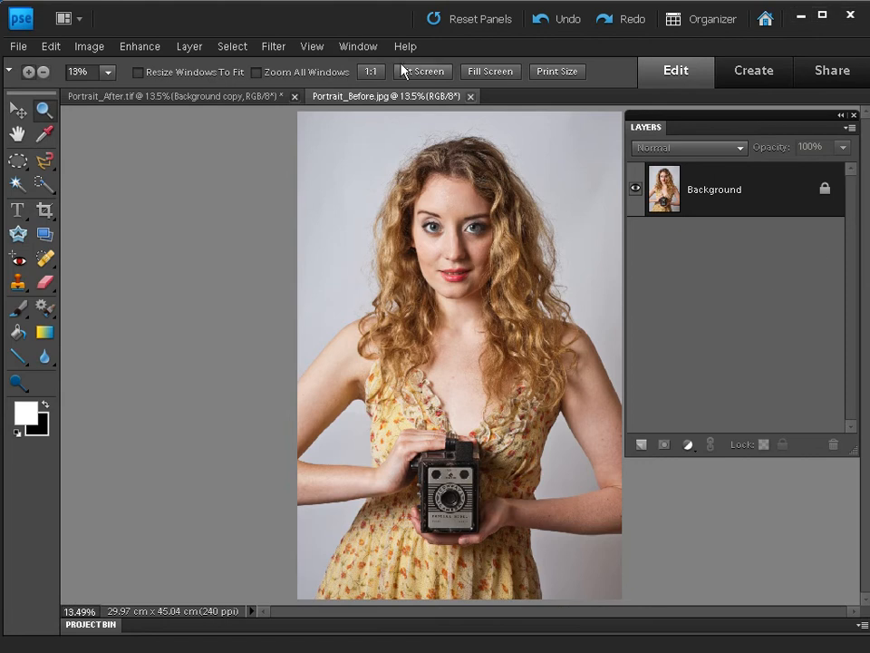
pyautogui.click(359, 49)
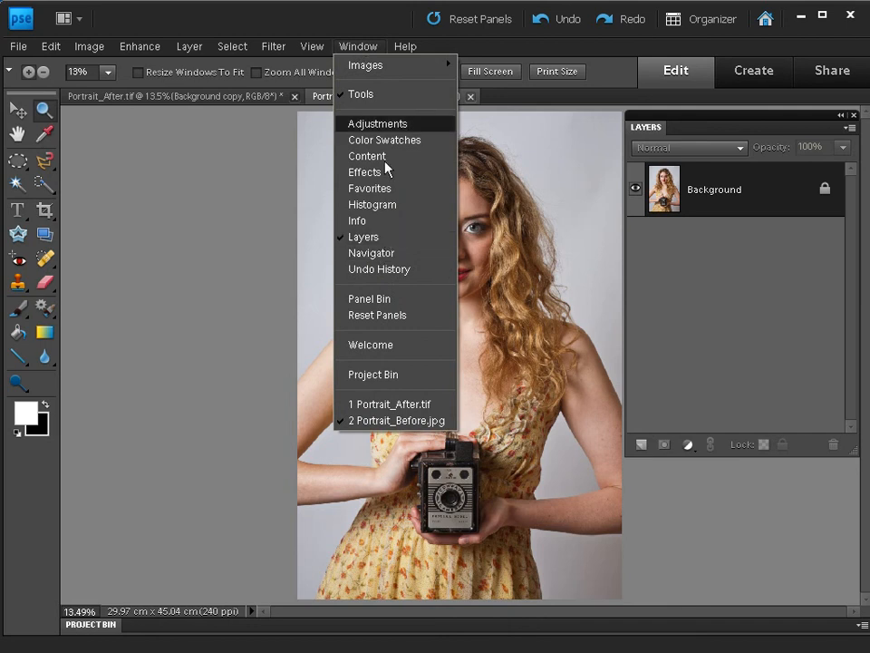
pyautogui.click(365, 41)
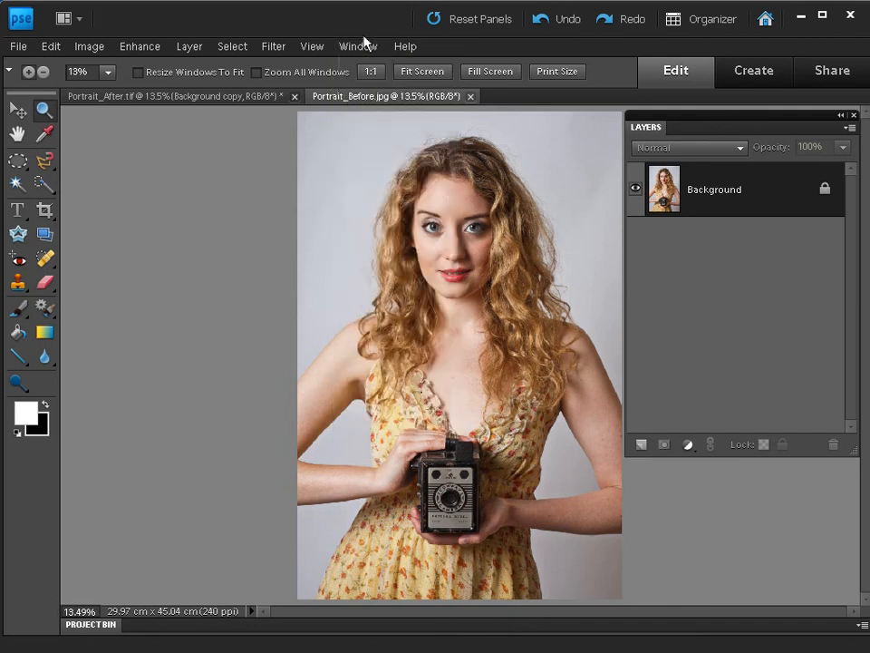
# Add a Levels adjustment layer above the Background and dock the Adjustments panel beneath a shortened Layers panel.
pyautogui.click(688, 446)
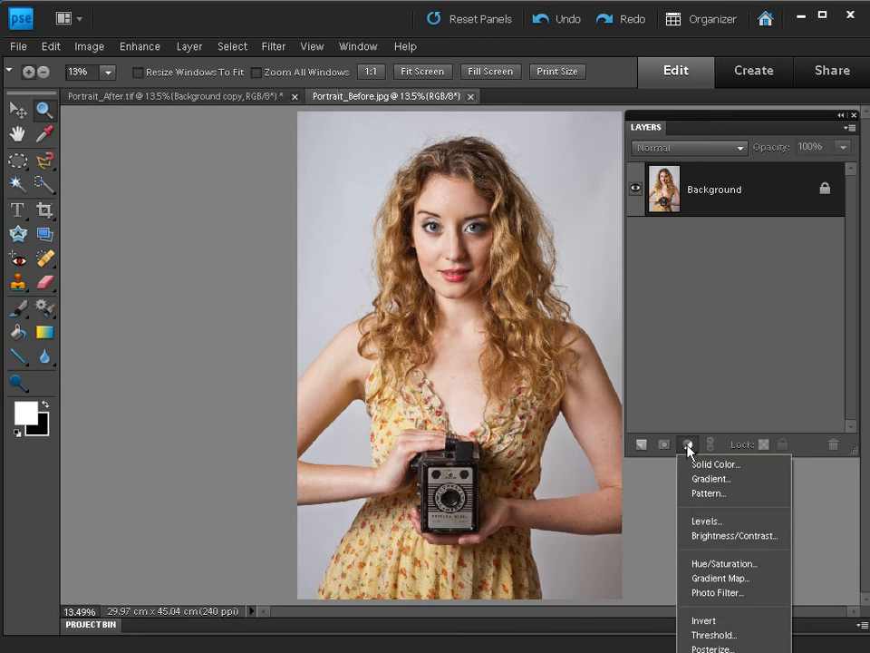
pyautogui.click(695, 522)
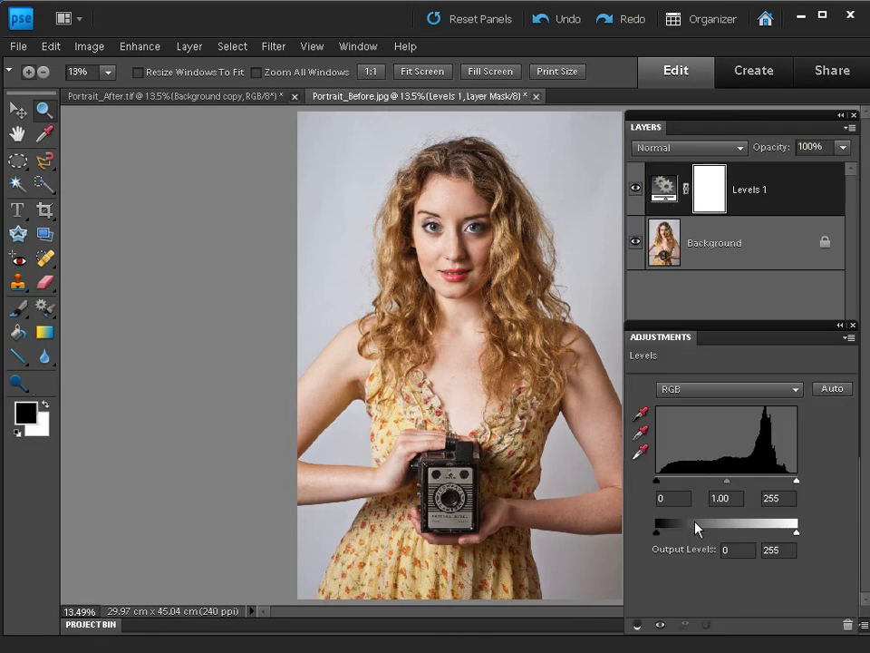
pyautogui.moveTo(702, 336); pyautogui.dragTo(544, 463)
pyautogui.moveTo(856, 450); pyautogui.dragTo(855, 286)
pyautogui.moveTo(566, 460); pyautogui.dragTo(723, 298)
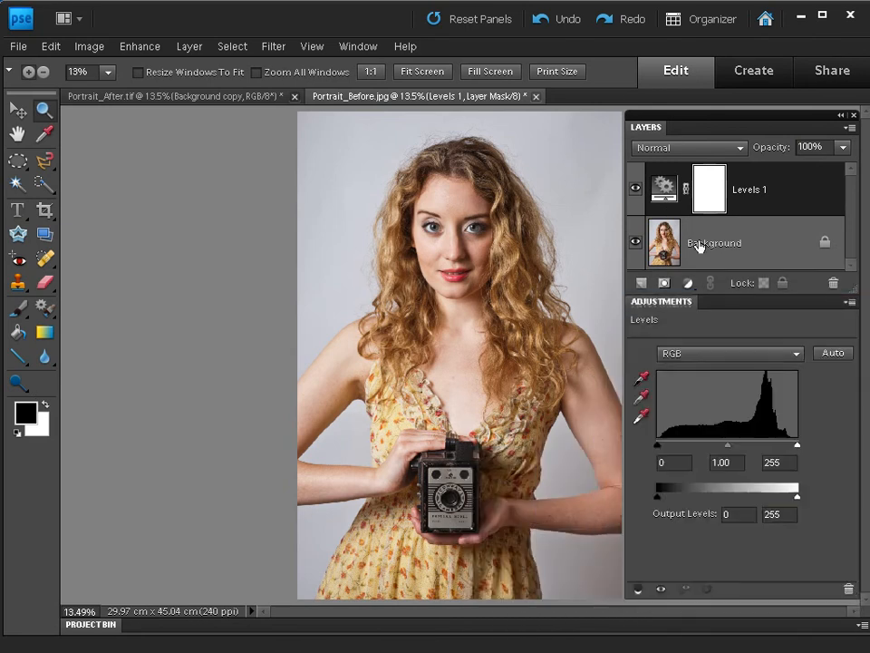
pyautogui.moveTo(715, 122)
pyautogui.mouseDown()
pyautogui.moveTo(661, 117)
pyautogui.moveTo(705, 122)
pyautogui.mouseUp()
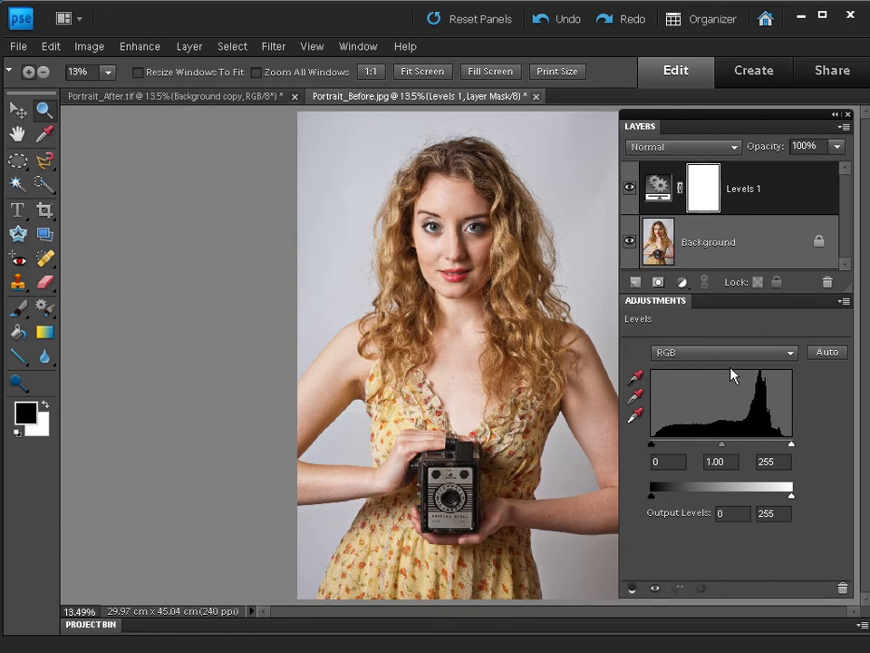
# Set the Red channel's input black point to 25 and white point to 243, and compare with the adjustment hidden and shown.
pyautogui.click(698, 359)
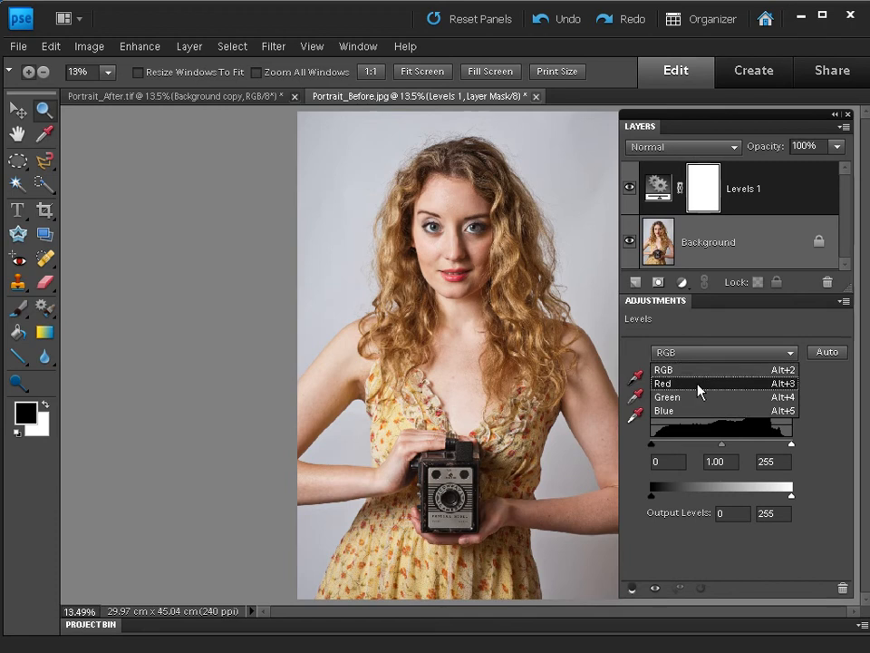
pyautogui.click(697, 383)
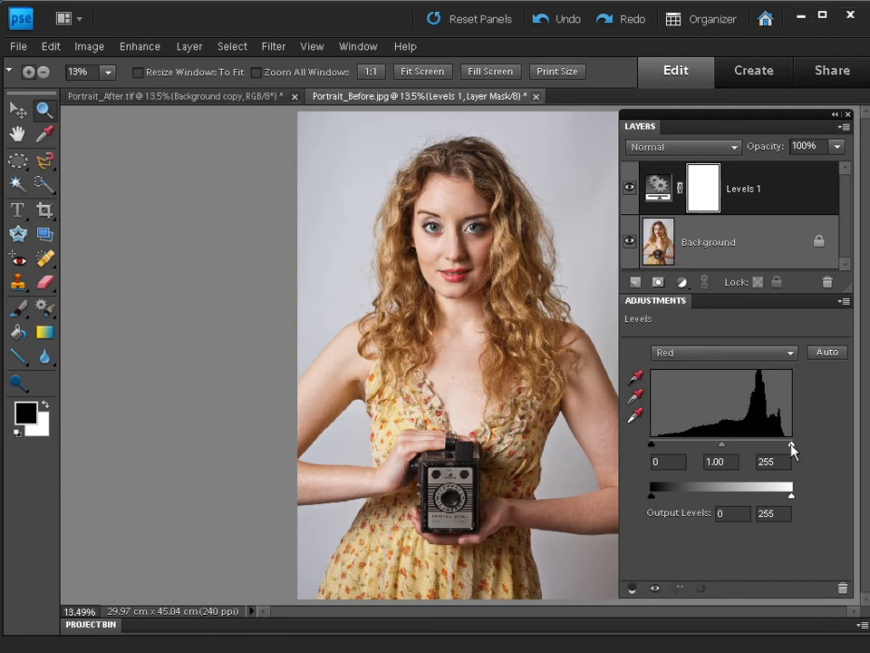
pyautogui.moveTo(792, 449)
pyautogui.mouseDown()
pyautogui.moveTo(759, 450)
pyautogui.moveTo(787, 447)
pyautogui.mouseUp()
pyautogui.moveTo(653, 448)
pyautogui.mouseDown()
pyautogui.moveTo(688, 448)
pyautogui.moveTo(668, 448)
pyautogui.mouseUp()
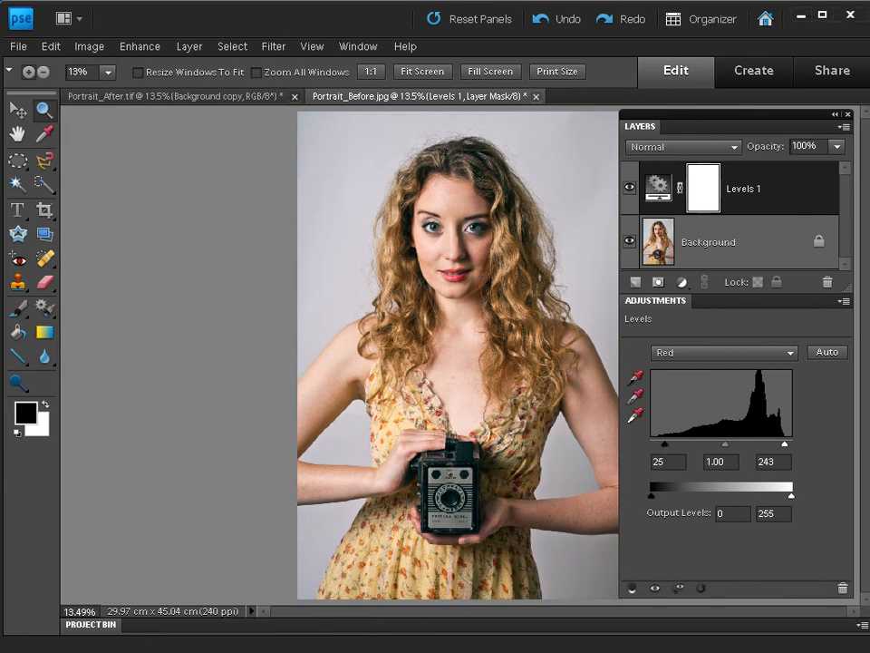
pyautogui.click(627, 190)
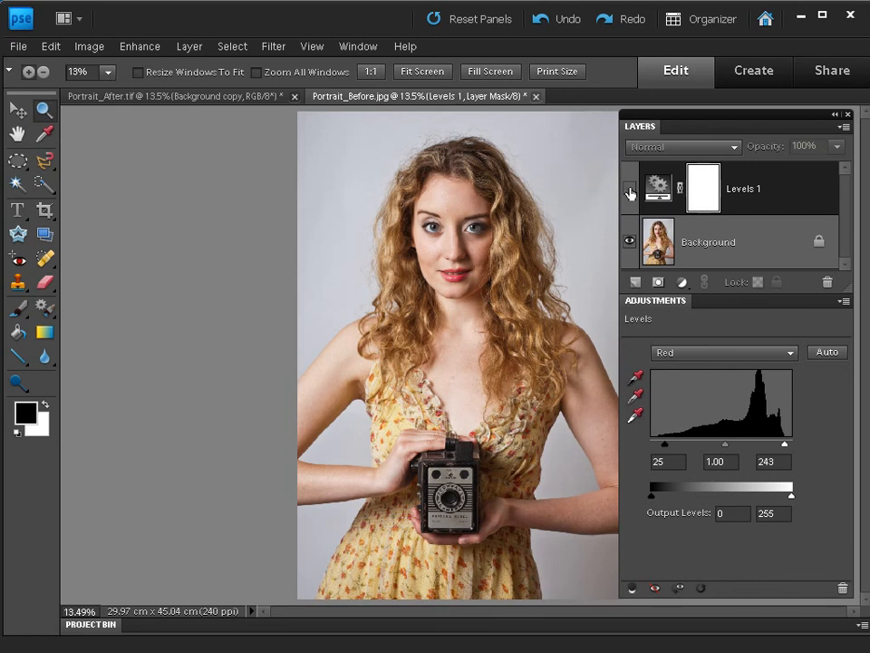
pyautogui.click(629, 193)
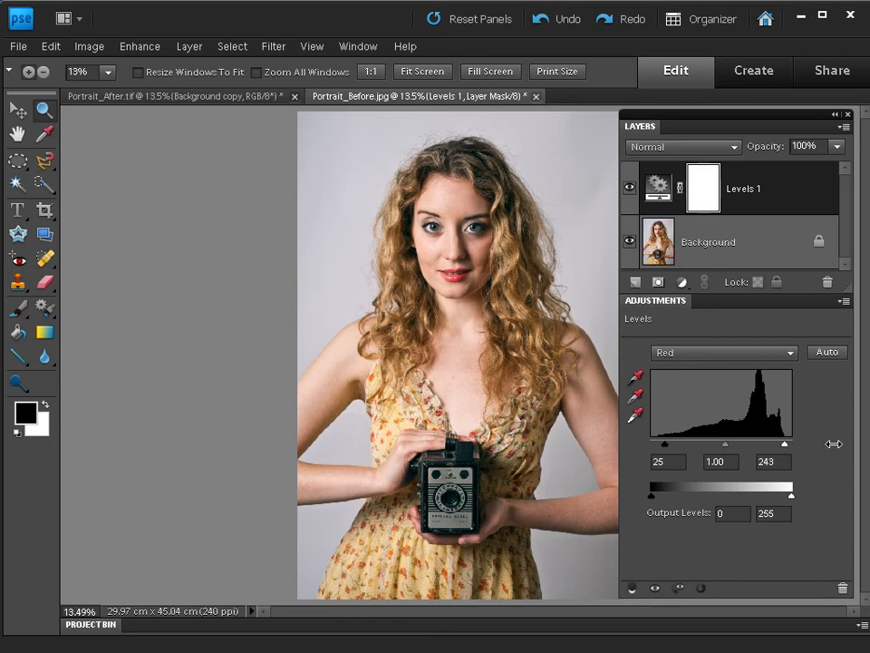
# Set the Green channel's input black point to 14 and white point to 233, and compare with the adjustment hidden and shown.
pyautogui.click(689, 354)
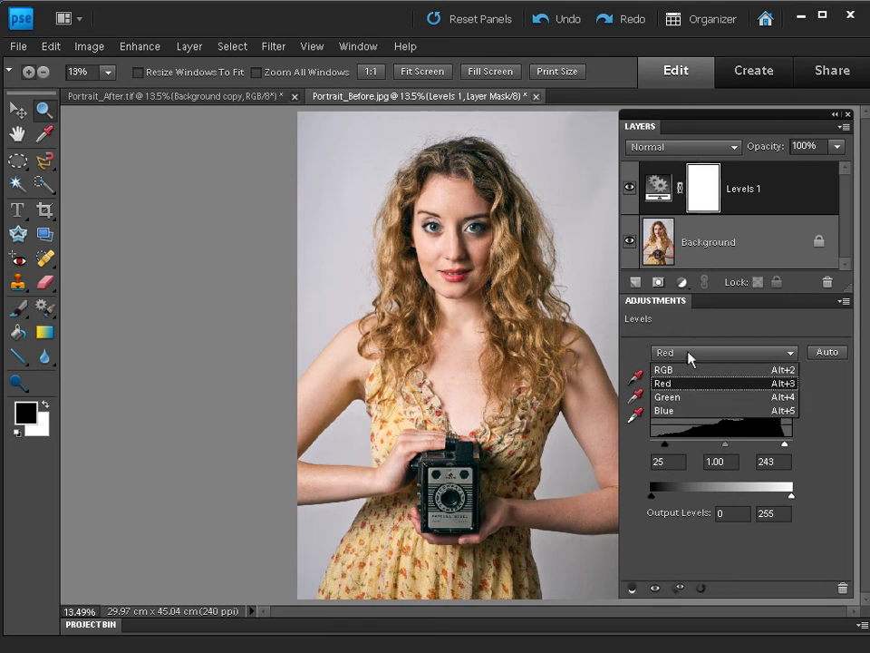
pyautogui.click(695, 397)
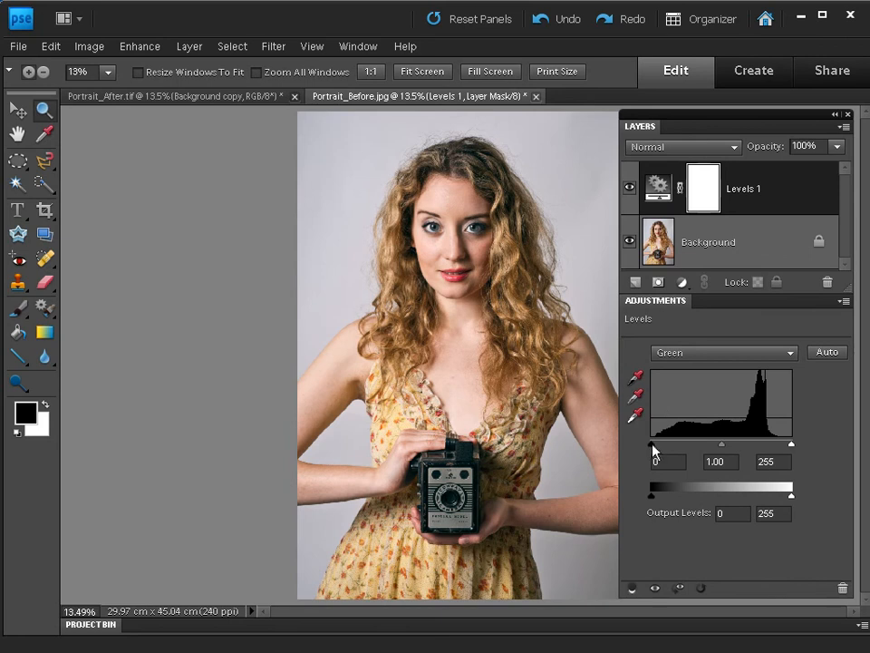
pyautogui.moveTo(652, 444); pyautogui.dragTo(661, 446)
pyautogui.doubleClick(654, 462)
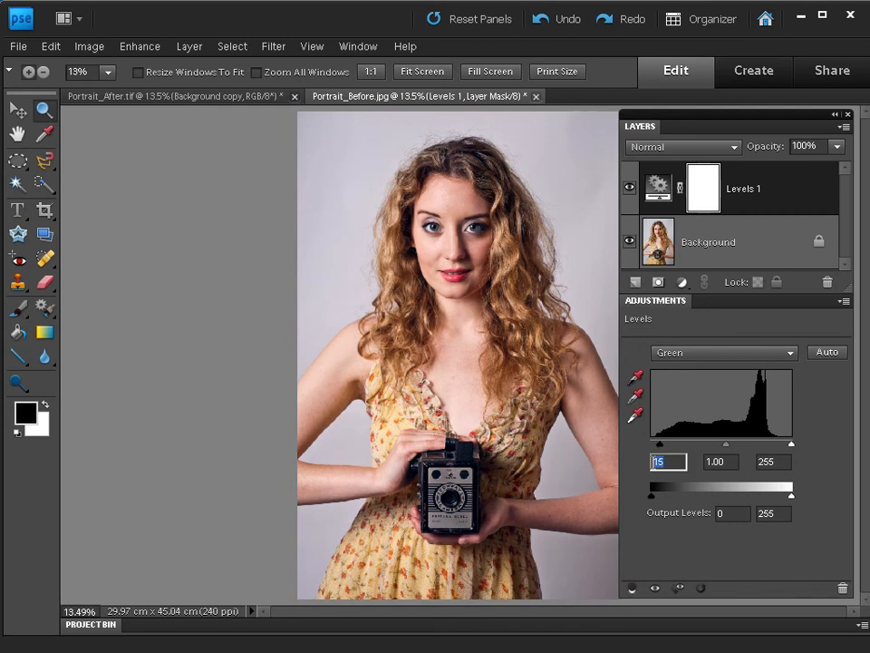
pyautogui.write('14')
pyautogui.doubleClick(766, 461)
pyautogui.write('233')
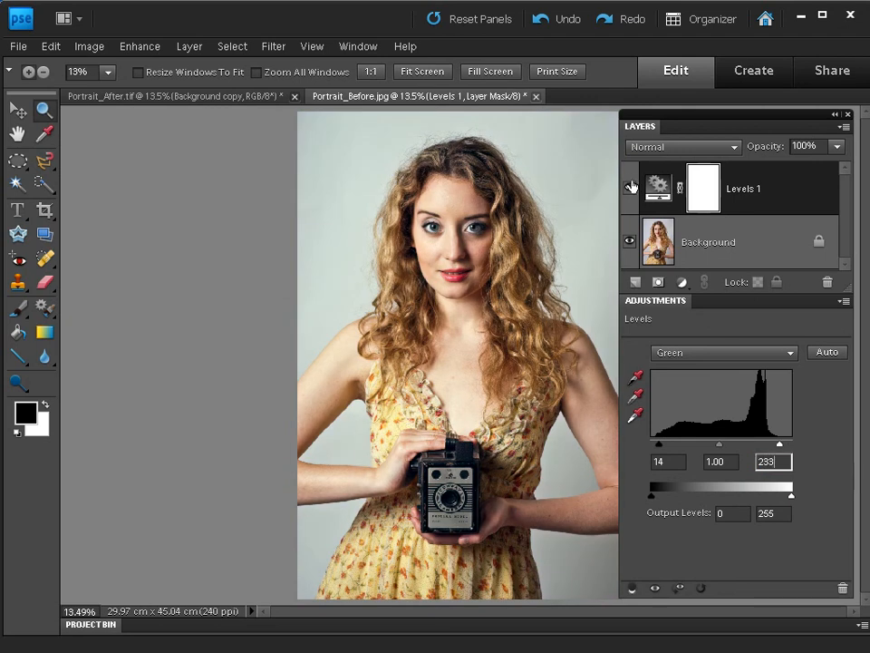
pyautogui.click(629, 188)
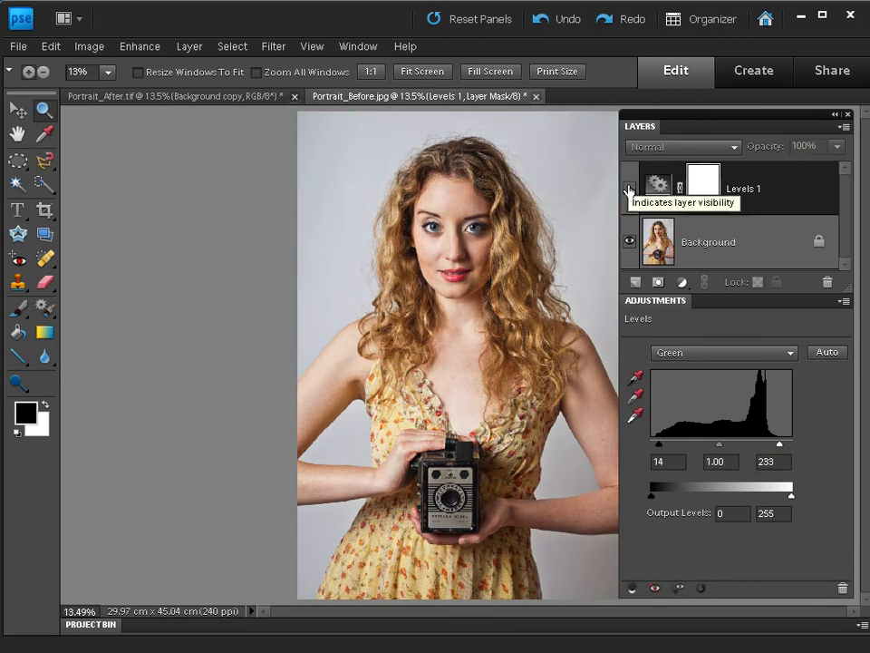
pyautogui.click(629, 188)
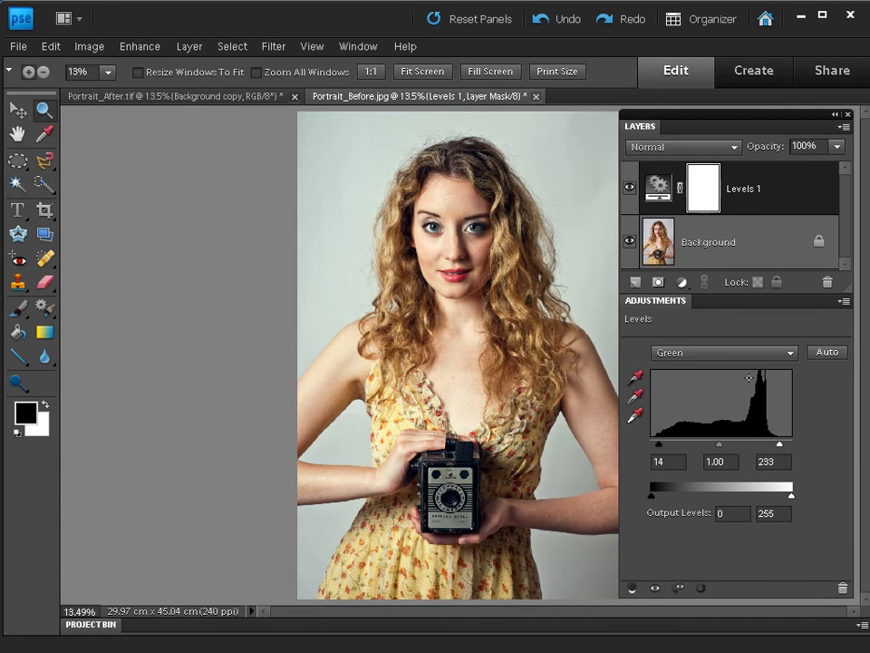
# Set the Green channel's midtone level to 0.87, and compare the portrait with the Levels layer hidden and shown.
pyautogui.moveTo(719, 446); pyautogui.dragTo(724, 450)
pyautogui.click(730, 462)
pyautogui.press('BackSpace')
pyautogui.write('7')
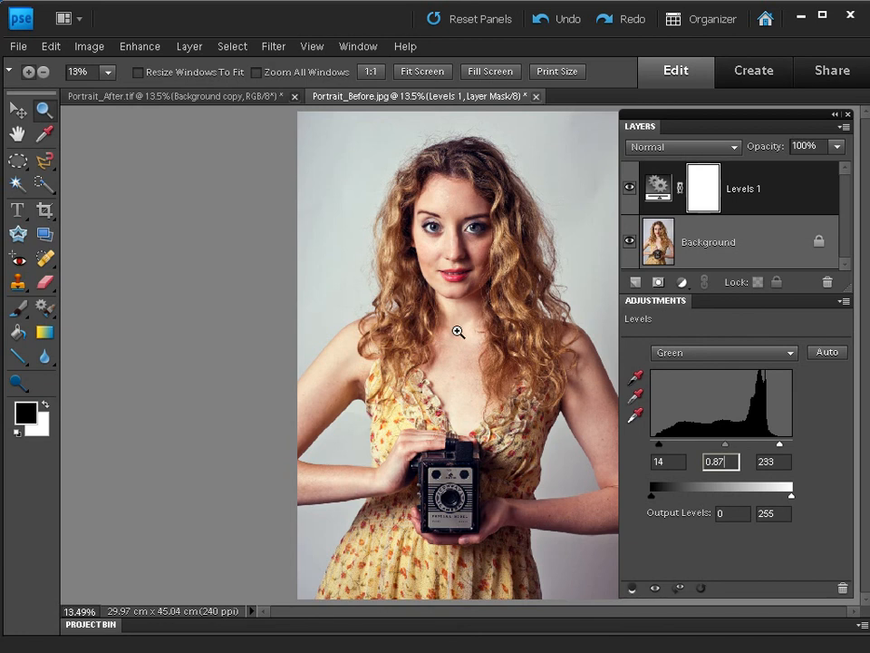
pyautogui.click(630, 188)
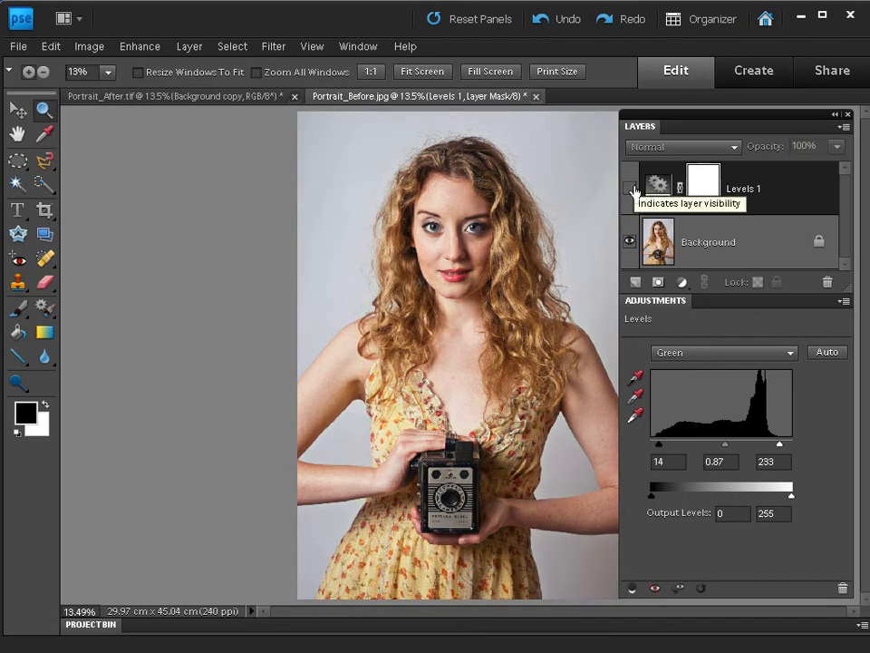
pyautogui.click(632, 189)
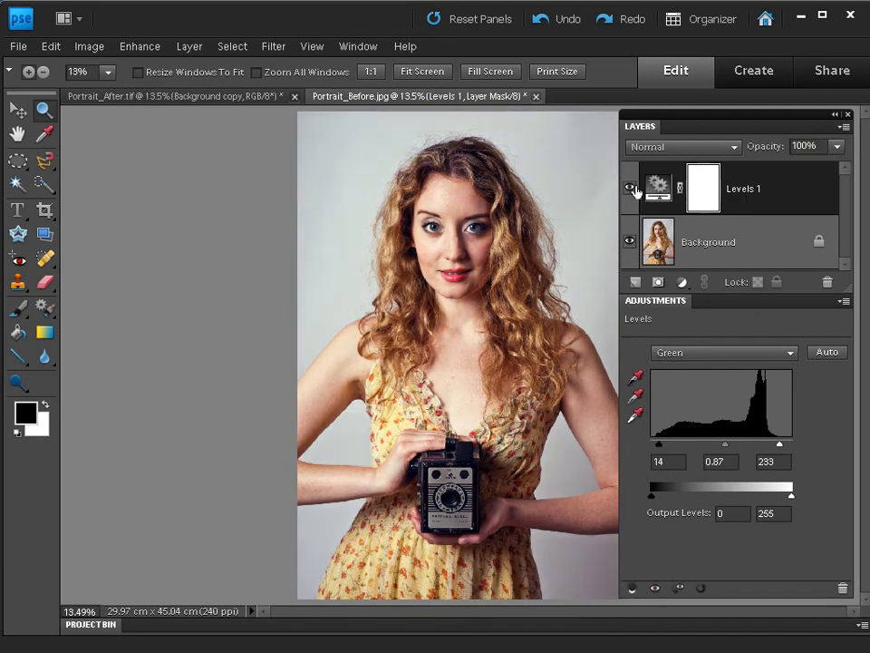
# Set the Blue channel's input levels to 25, 0.81 and 250, and compare with the Levels layer hidden and shown.
pyautogui.click(734, 354)
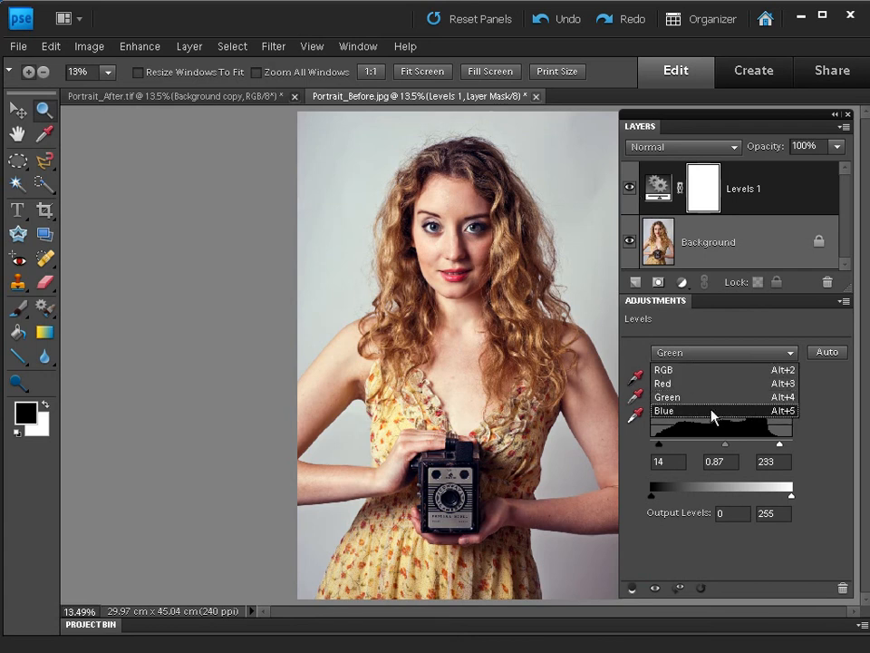
pyautogui.click(776, 414)
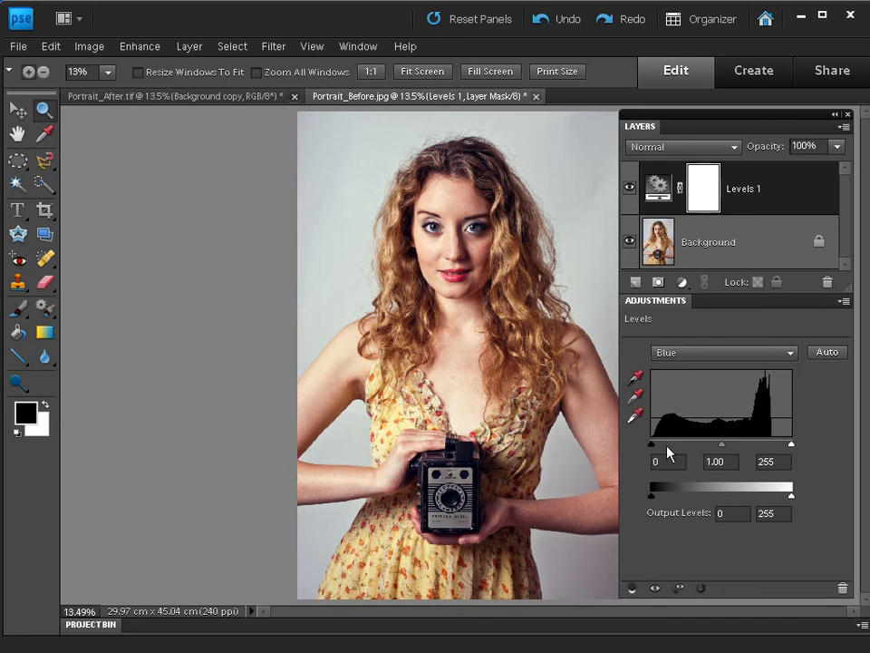
pyautogui.moveTo(653, 445); pyautogui.dragTo(665, 448)
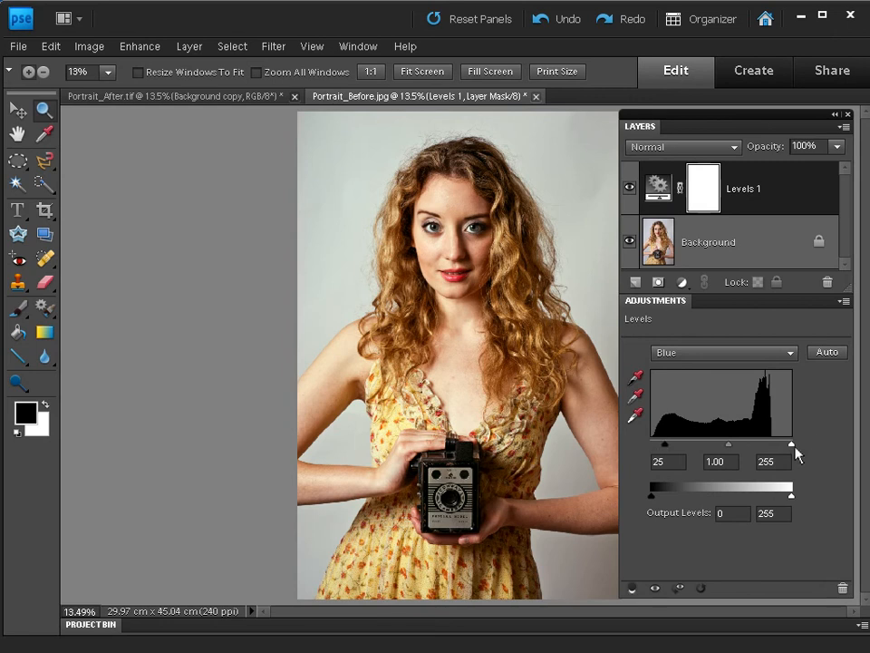
pyautogui.moveTo(791, 445); pyautogui.dragTo(789, 447)
pyautogui.moveTo(727, 446); pyautogui.dragTo(736, 446)
pyautogui.click(628, 191)
pyautogui.click(628, 192)
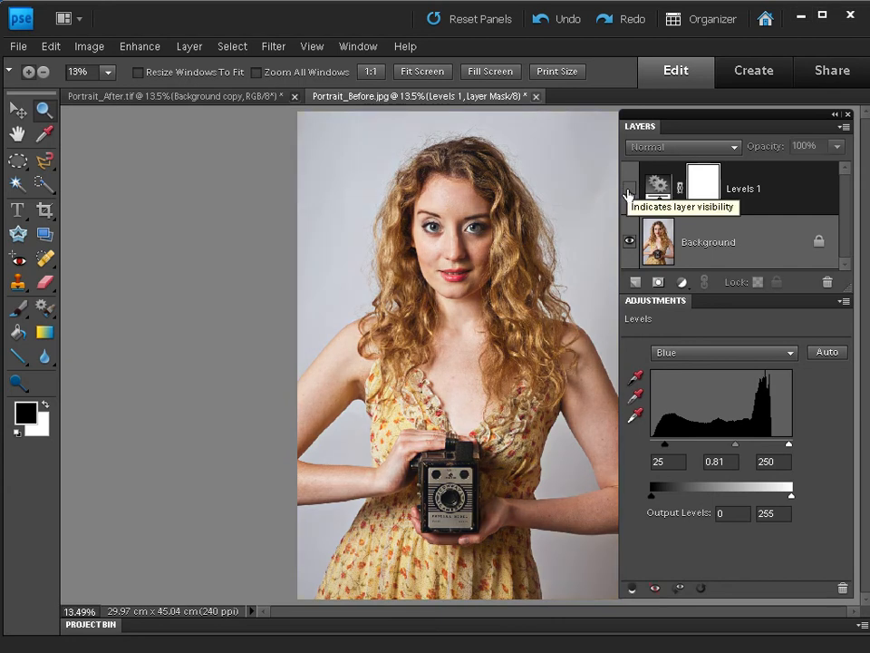
pyautogui.click(627, 192)
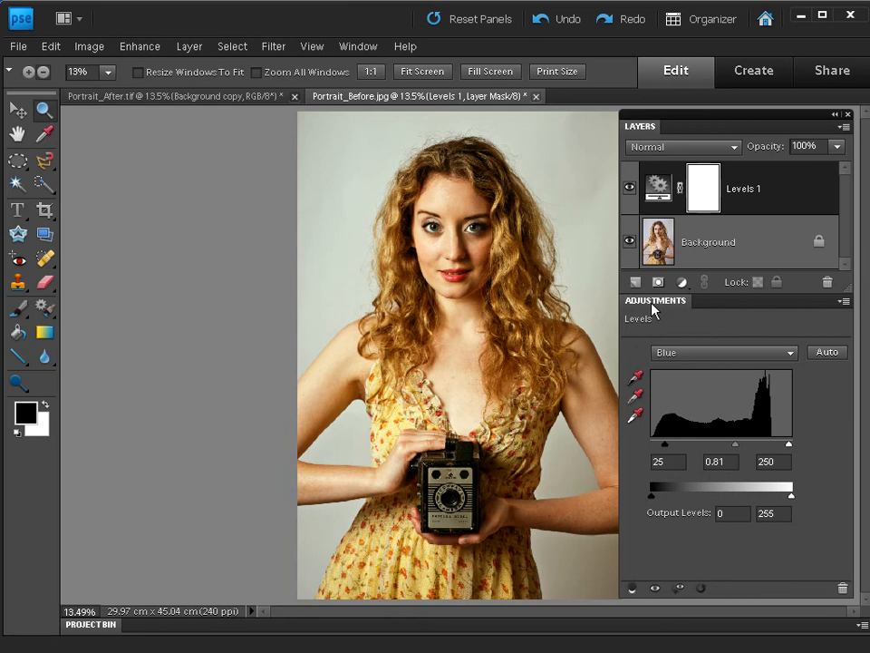
# Close the Adjustments panel and add an empty layer above Levels 1, enlarging the Layers panel to show all three layers.
pyautogui.moveTo(654, 310); pyautogui.dragTo(653, 352)
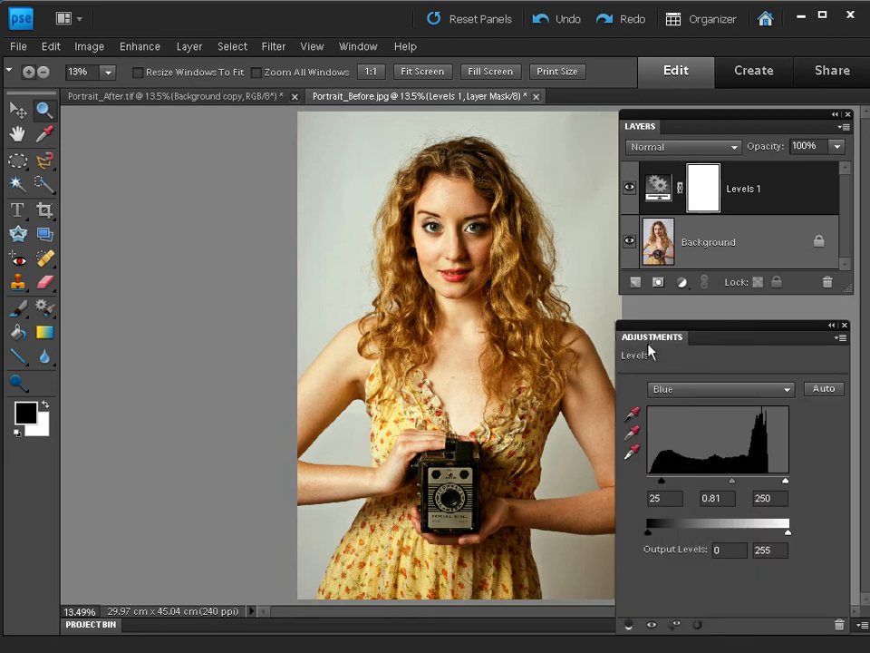
pyautogui.click(844, 327)
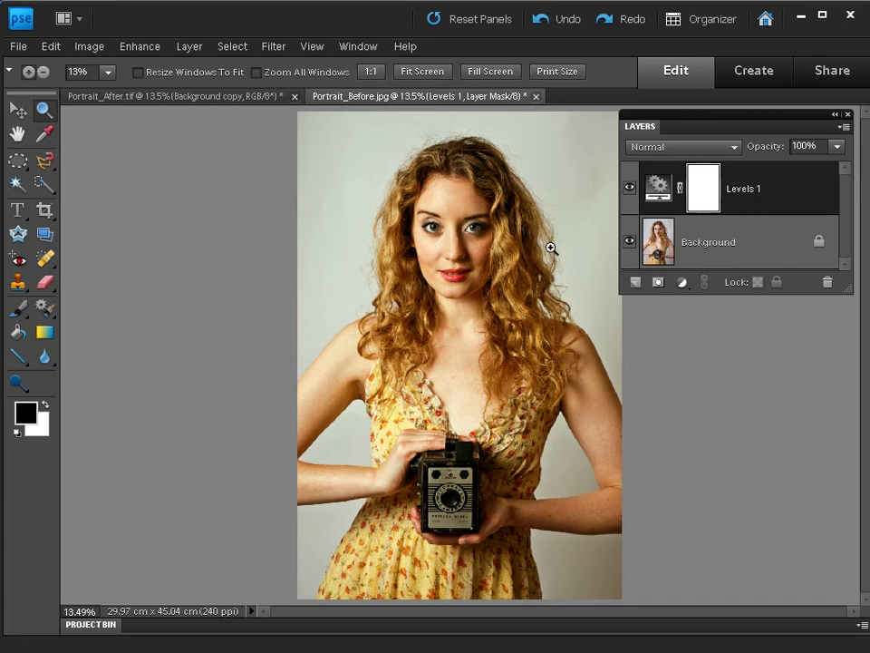
pyautogui.click(635, 283)
pyautogui.press('x')
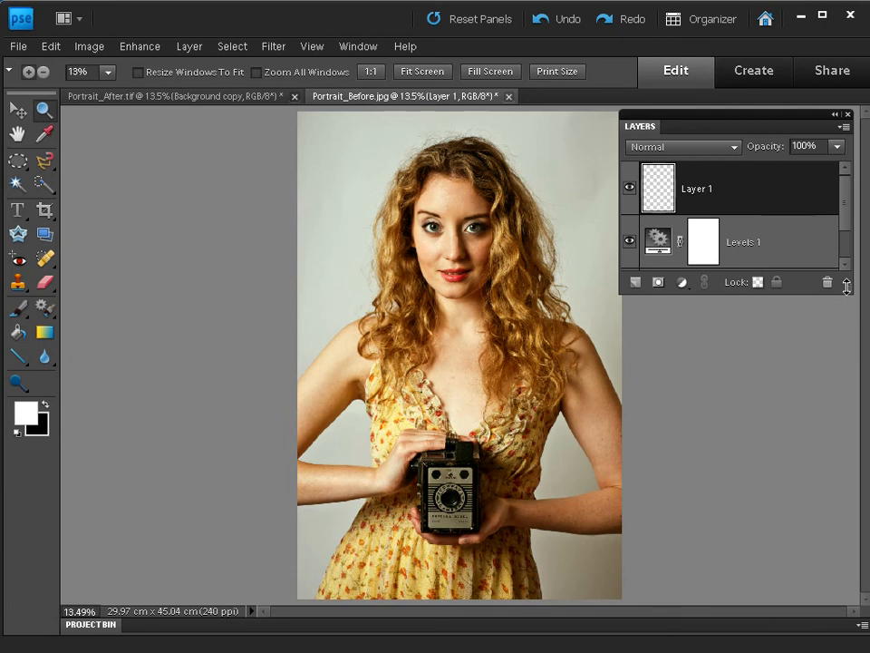
pyautogui.moveTo(846, 299); pyautogui.dragTo(843, 347)
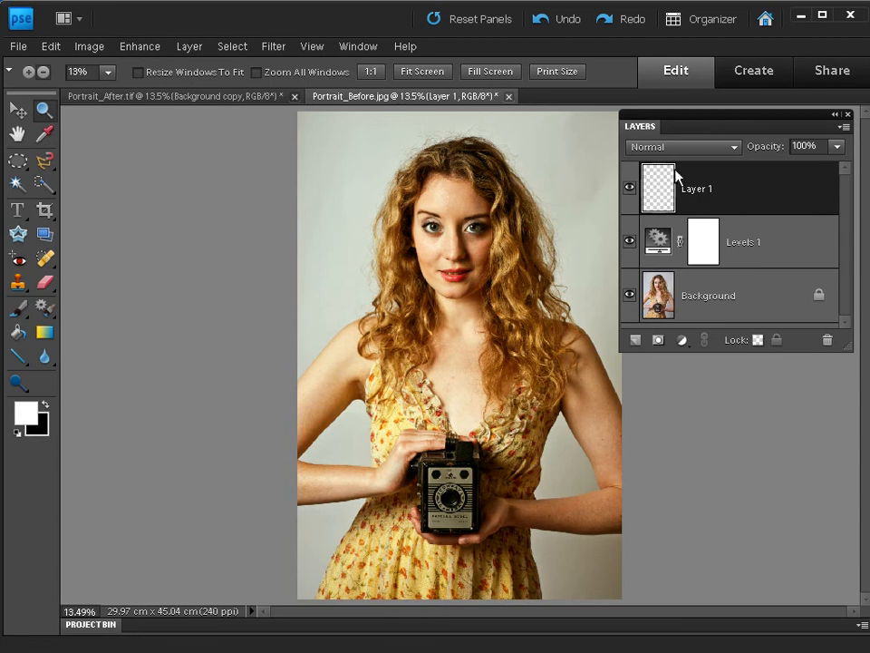
# Set up a reversed radial Foreground to Background gradient with the default black and white colors.
pyautogui.click(47, 338)
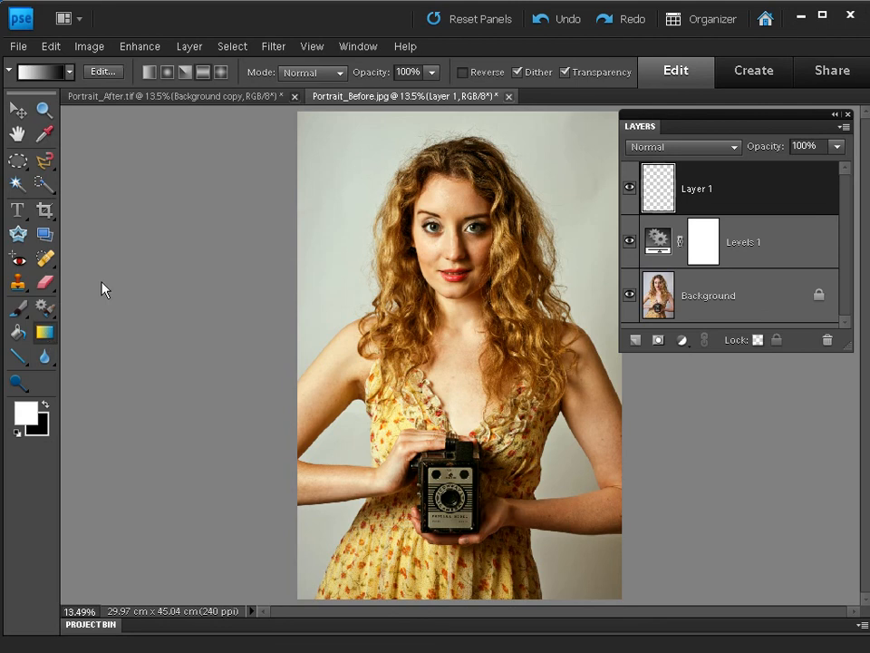
pyautogui.click(98, 71)
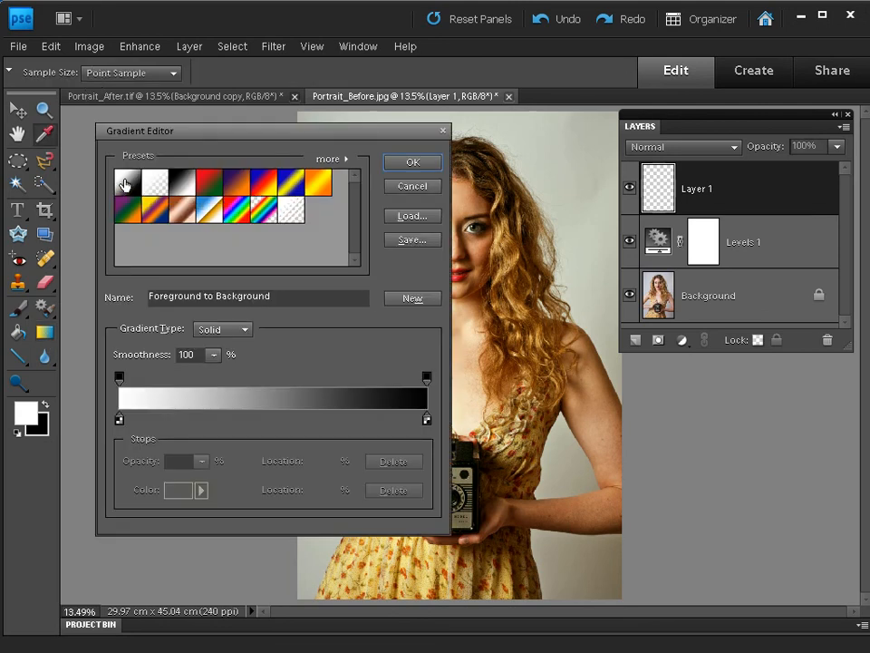
pyautogui.click(403, 161)
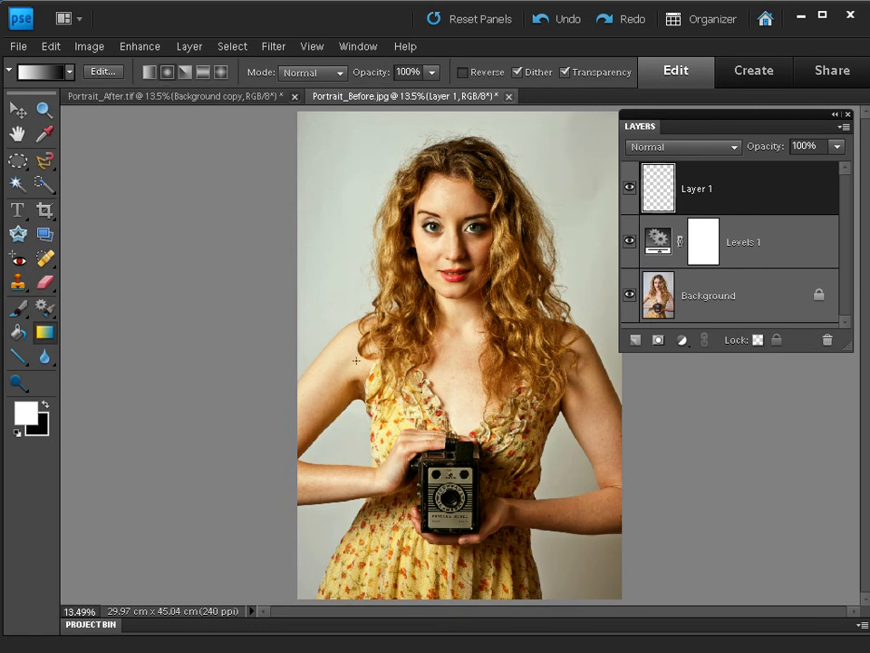
pyautogui.click(18, 432)
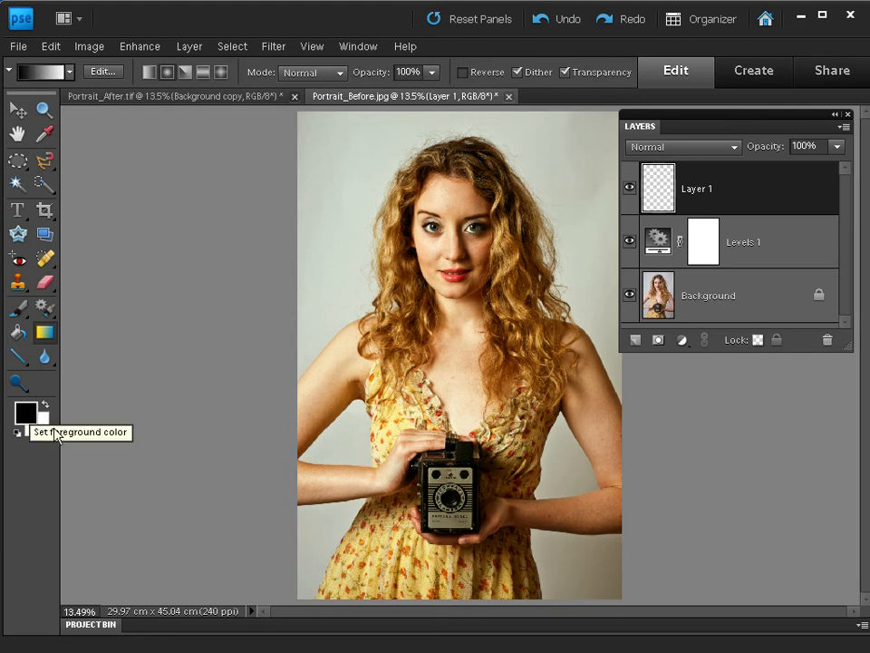
pyautogui.click(463, 73)
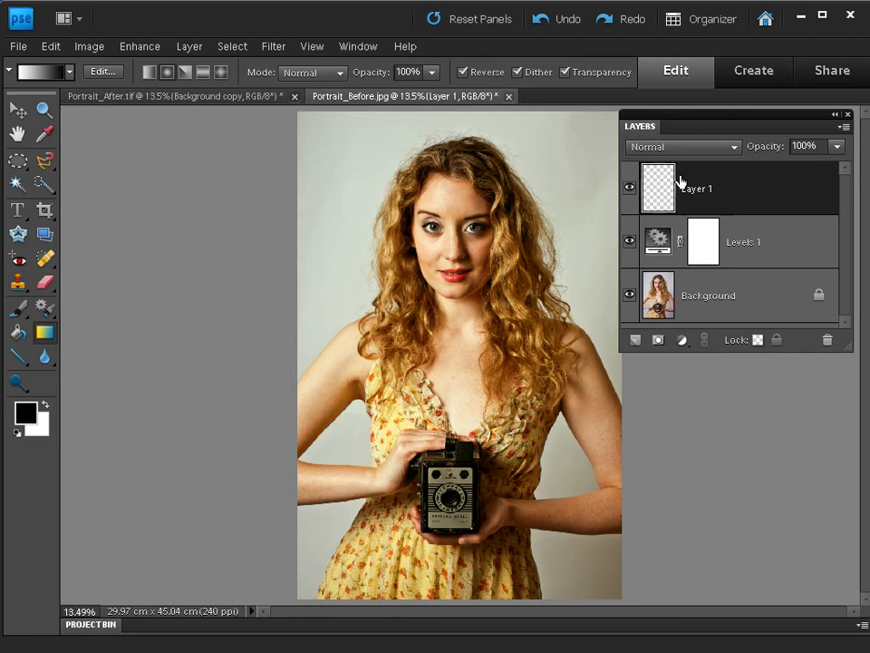
# Fill Layer 1 with a radial gradient that runs from white at the image centre to dark at the corners.
pyautogui.hotkey('ctrl', '-')
pyautogui.hotkey('ctrl', '-')
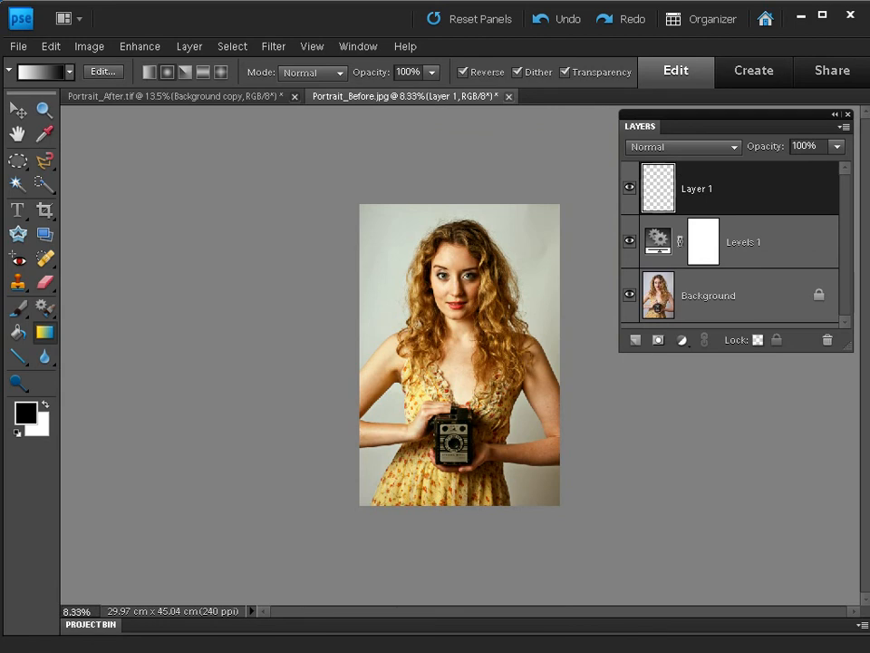
pyautogui.moveTo(361, 205); pyautogui.dragTo(460, 362)
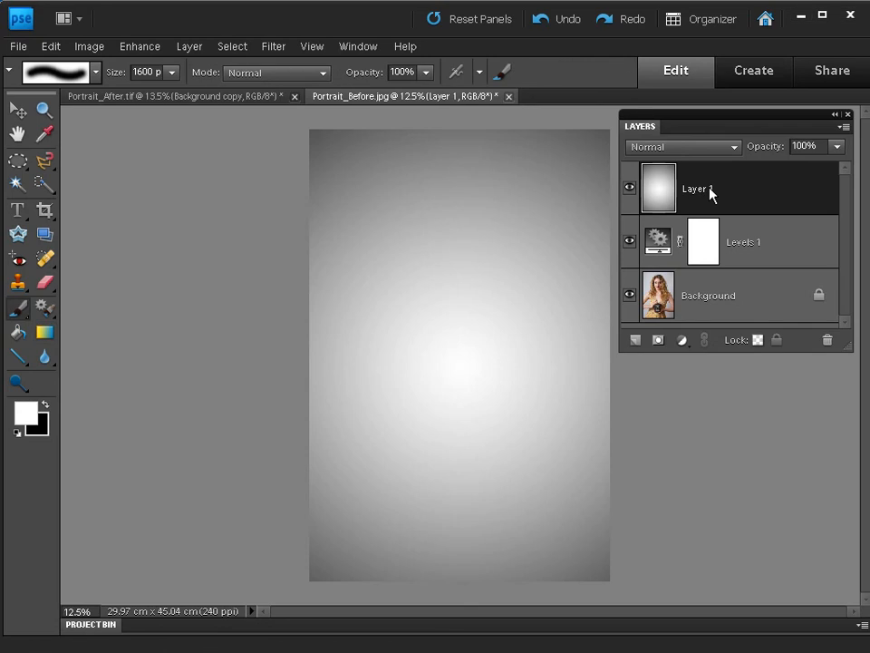
# Set Layer 1's blend mode to Multiply and its opacity to 52%.
pyautogui.click(677, 148)
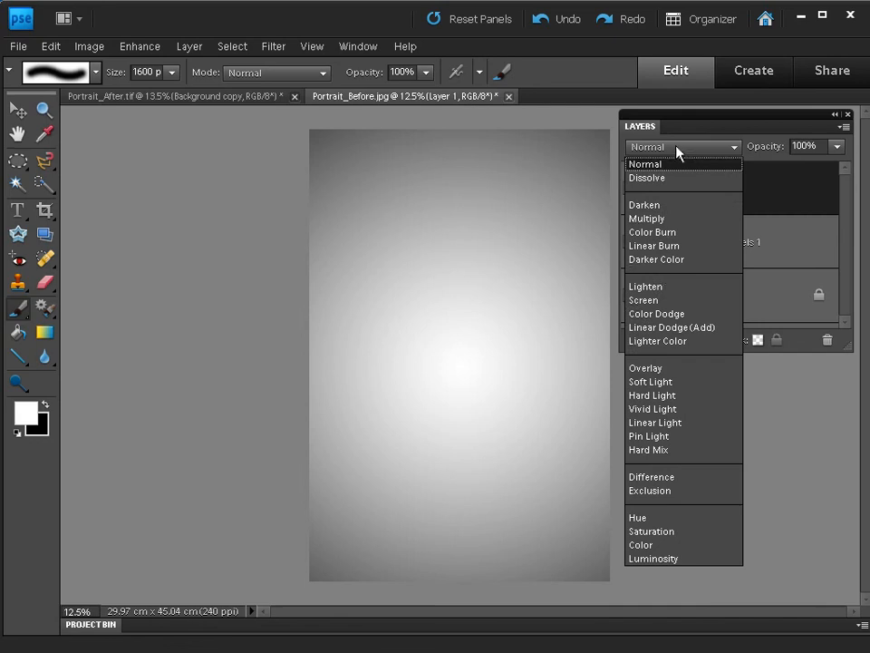
pyautogui.click(661, 221)
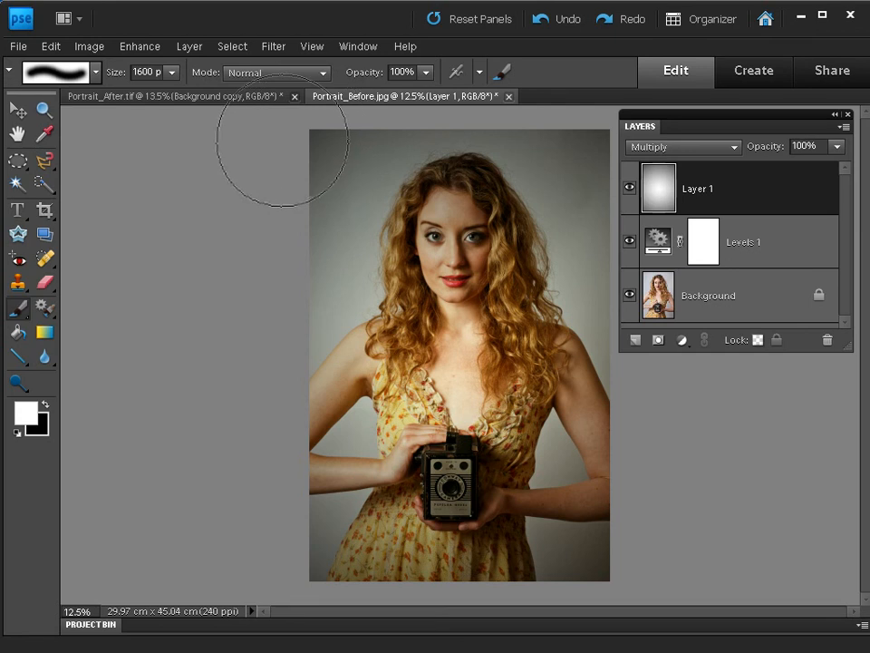
pyautogui.moveTo(768, 149); pyautogui.dragTo(734, 152)
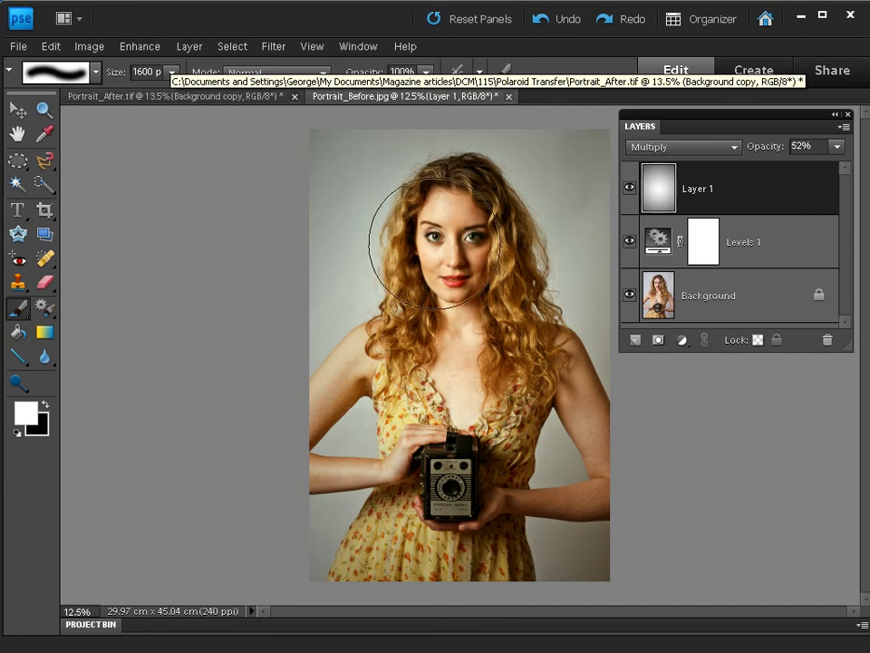
# Brush white over the figure on Layer 1 with a soft 1600 px brush, and compare with the layer hidden and shown.
pyautogui.moveTo(459, 386)
pyautogui.mouseDown()
pyautogui.moveTo(447, 381)
pyautogui.moveTo(398, 427)
pyautogui.moveTo(477, 449)
pyautogui.moveTo(482, 200)
pyautogui.mouseUp()
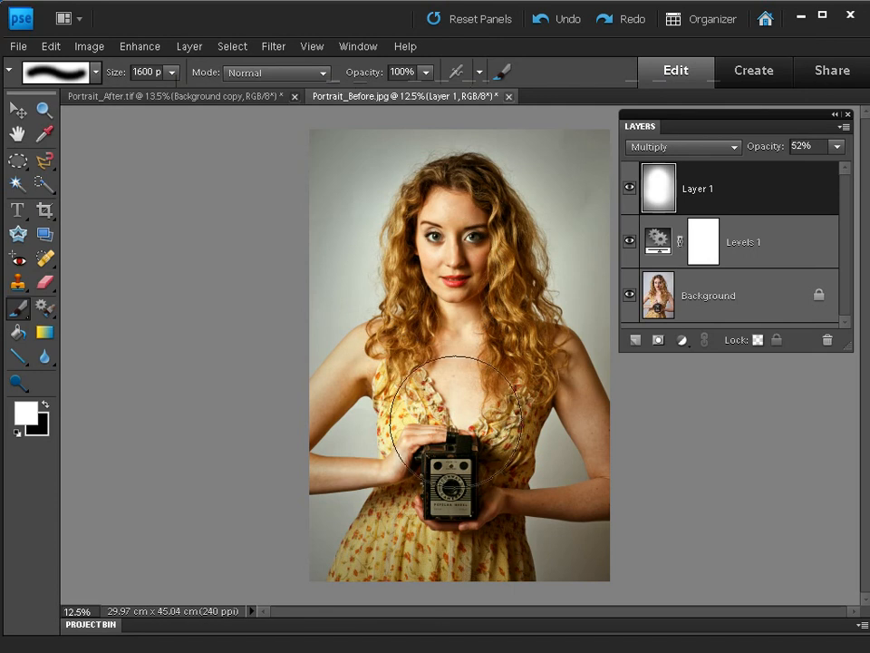
pyautogui.click(631, 193)
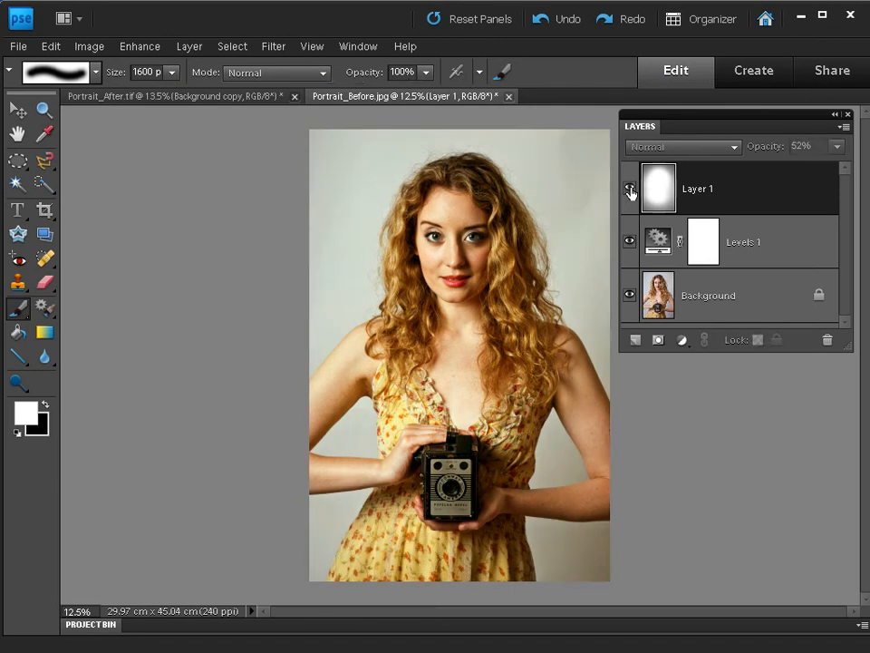
pyautogui.click(631, 193)
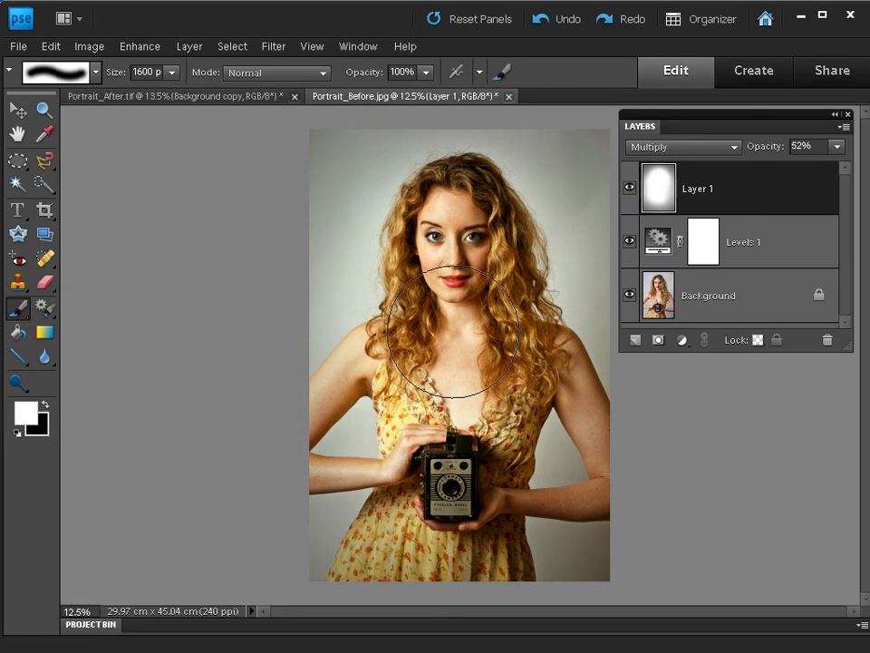
# Reduce the brush size to 300 px.
pyautogui.press('[')
pyautogui.press('[')
pyautogui.press('[')
pyautogui.press('[')
pyautogui.press('[')
pyautogui.press('[')
pyautogui.press('[')
pyautogui.press('[')
pyautogui.press('[')
pyautogui.press('[')
pyautogui.press('[')
pyautogui.press('[')
pyautogui.press('[')
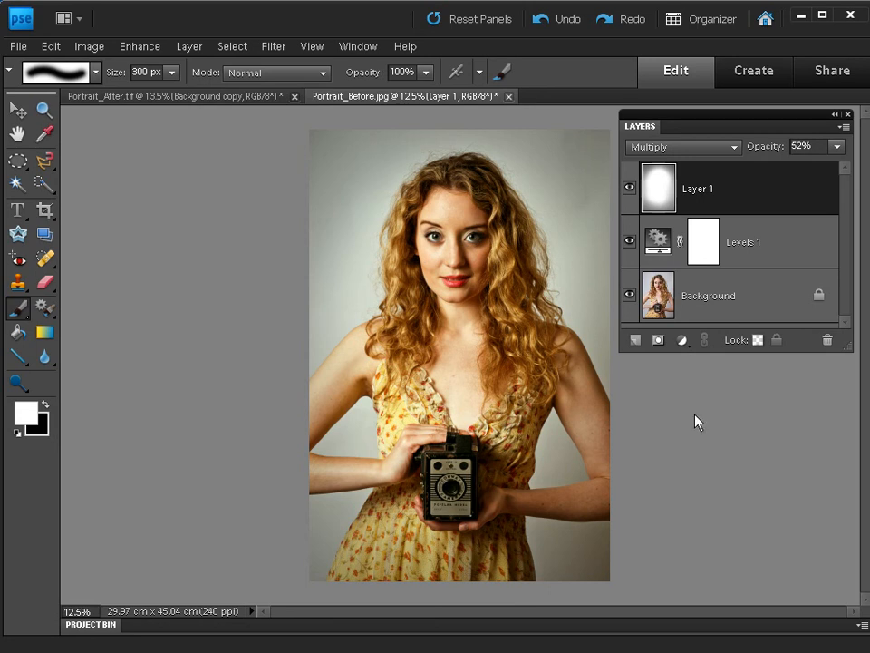
# Add a new layer above Layer 1 and set up the Oil Heavy Flow Dry Edges brush at 290 px.
pyautogui.click(633, 340)
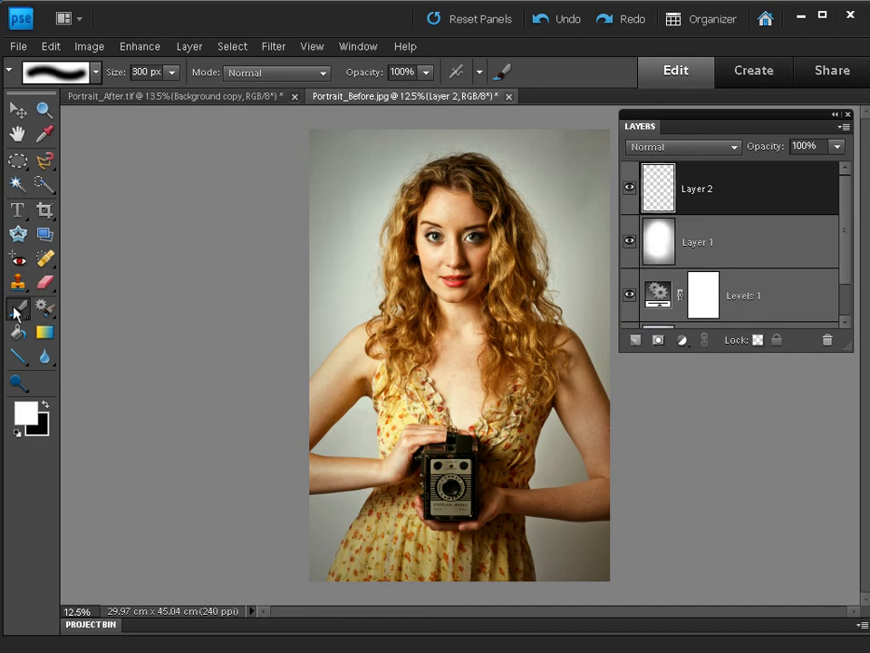
pyautogui.click(53, 78)
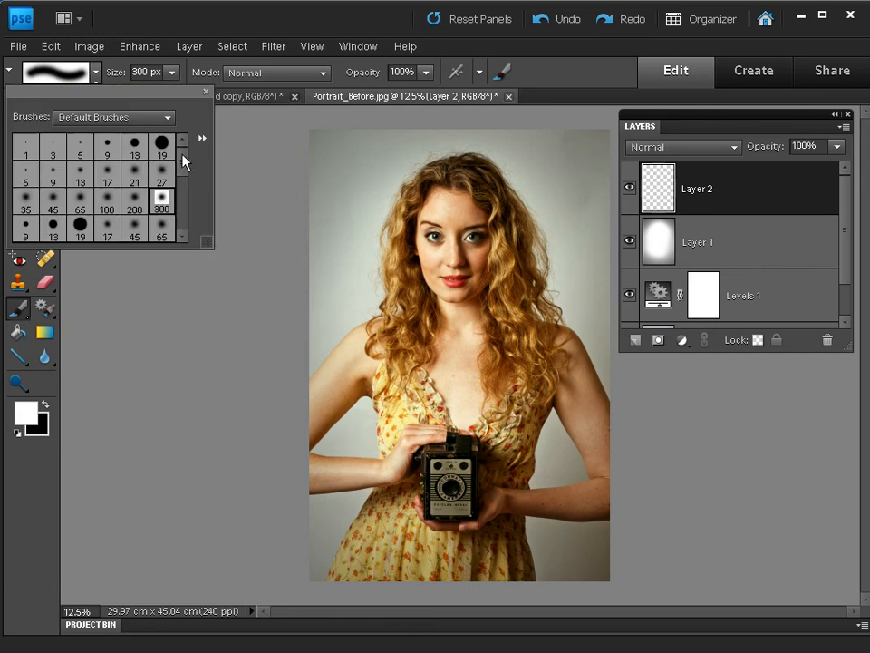
pyautogui.moveTo(184, 161); pyautogui.dragTo(180, 233)
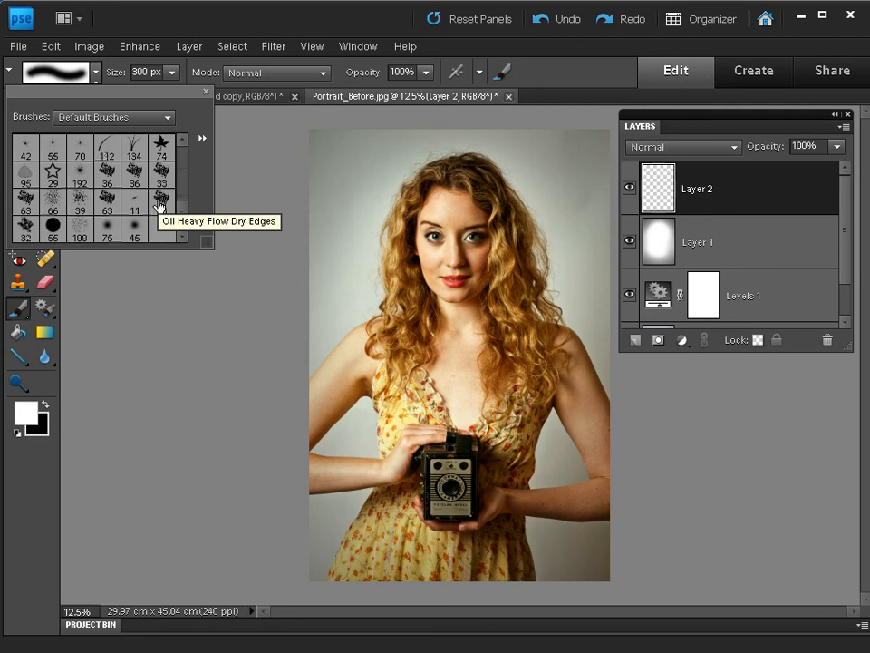
pyautogui.click(160, 203)
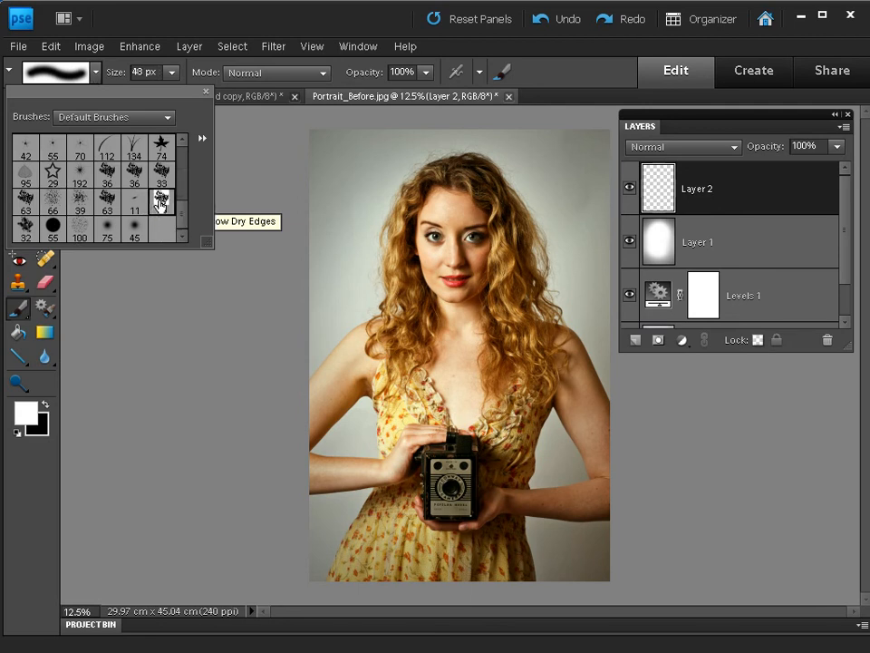
pyautogui.click(172, 73)
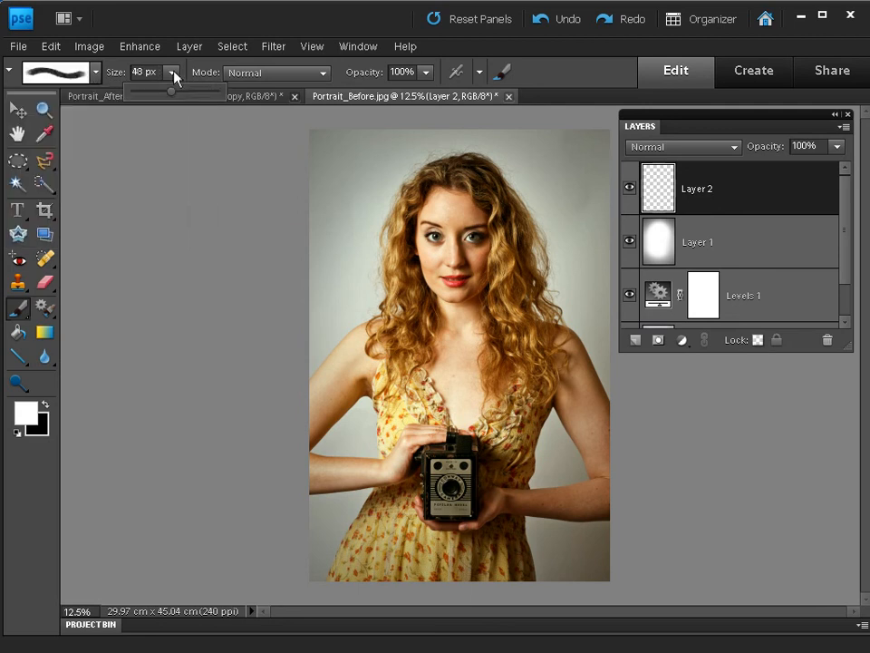
pyautogui.moveTo(168, 88); pyautogui.dragTo(200, 96)
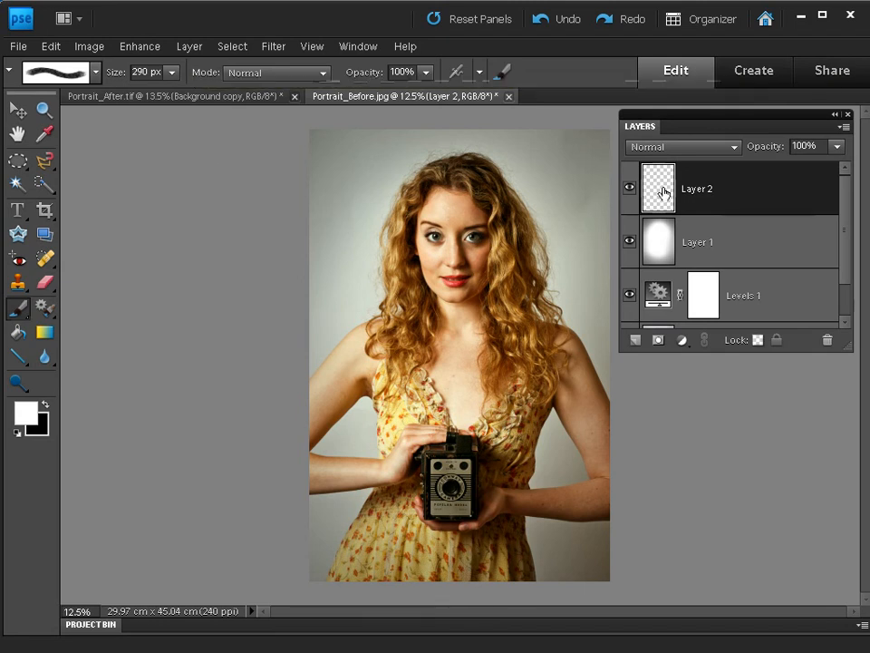
# Paint straight white brush strokes along all four edges of the portrait on Layer 2 to form a rough frame.
pyautogui.click(315, 130)
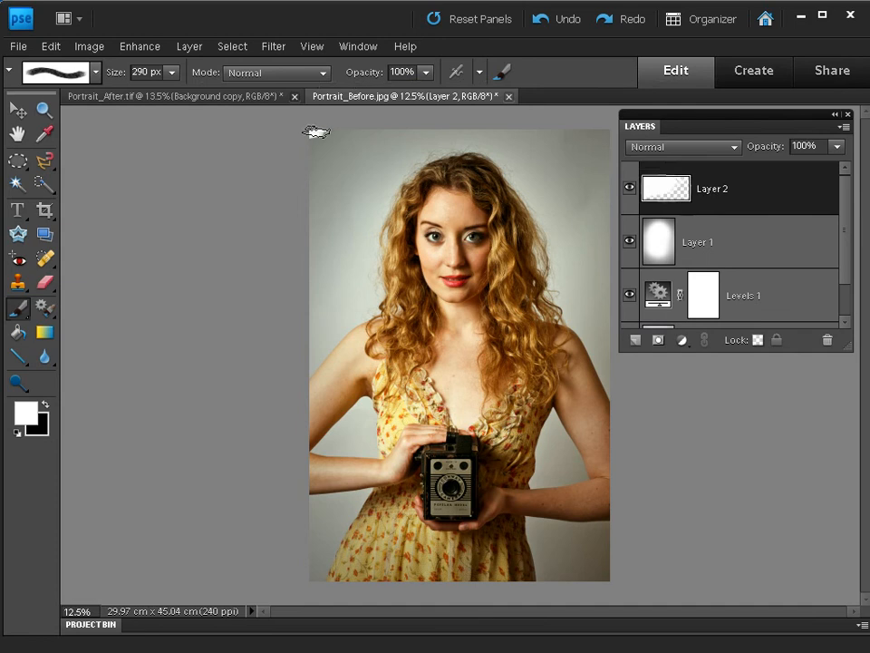
pyautogui.keyDown('shift'); pyautogui.click(308, 578); pyautogui.keyUp('shift')
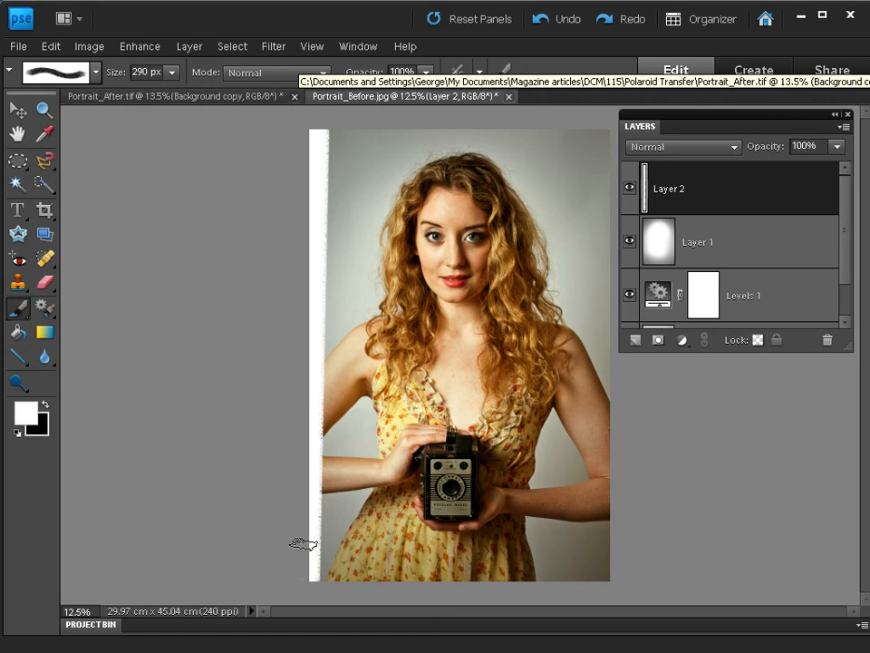
pyautogui.keyDown('shift'); pyautogui.click(607, 575); pyautogui.keyUp('shift')
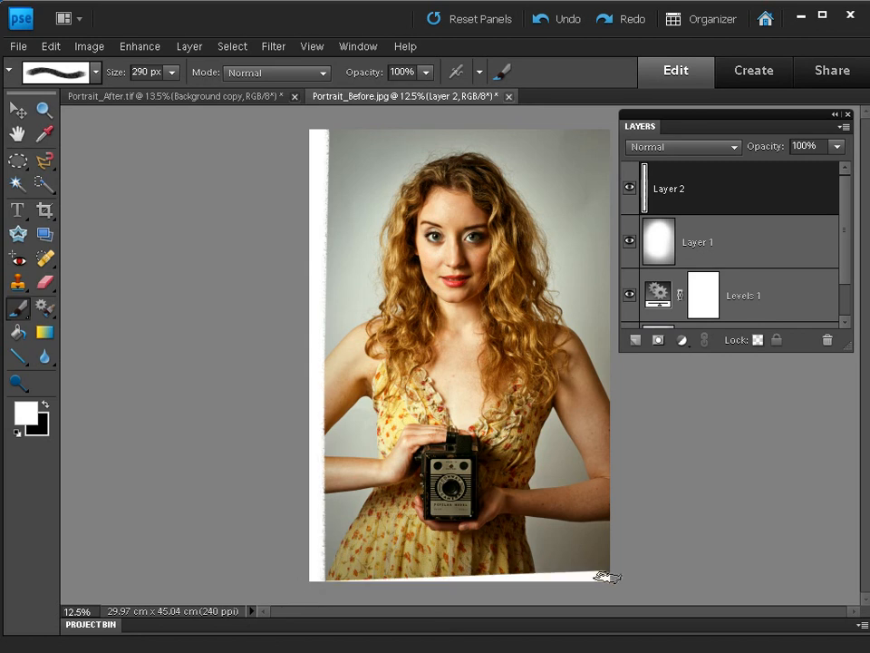
pyautogui.keyDown('shift'); pyautogui.click(312, 572); pyautogui.keyUp('shift')
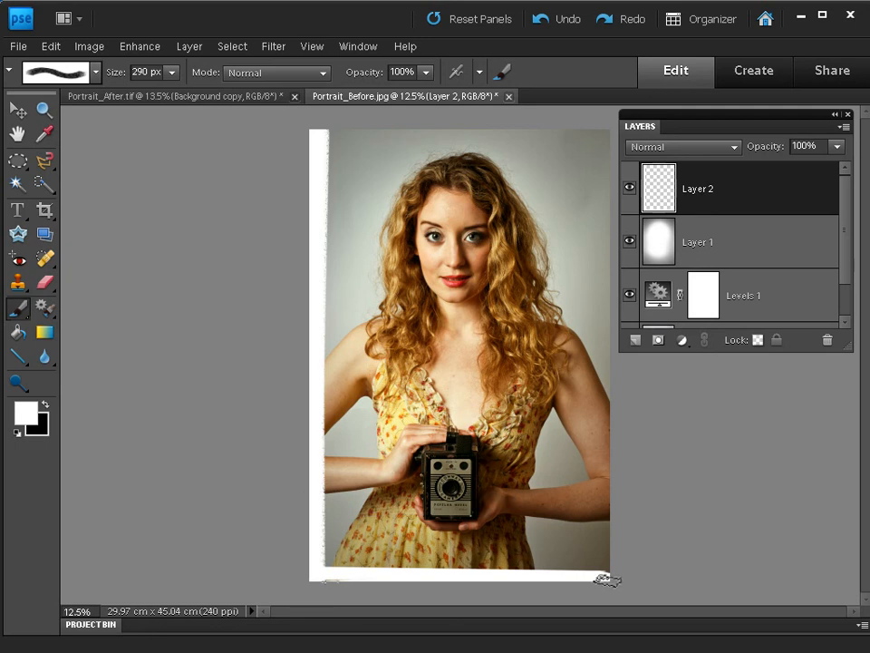
pyautogui.keyDown('shift'); pyautogui.click(609, 125); pyautogui.keyUp('shift')
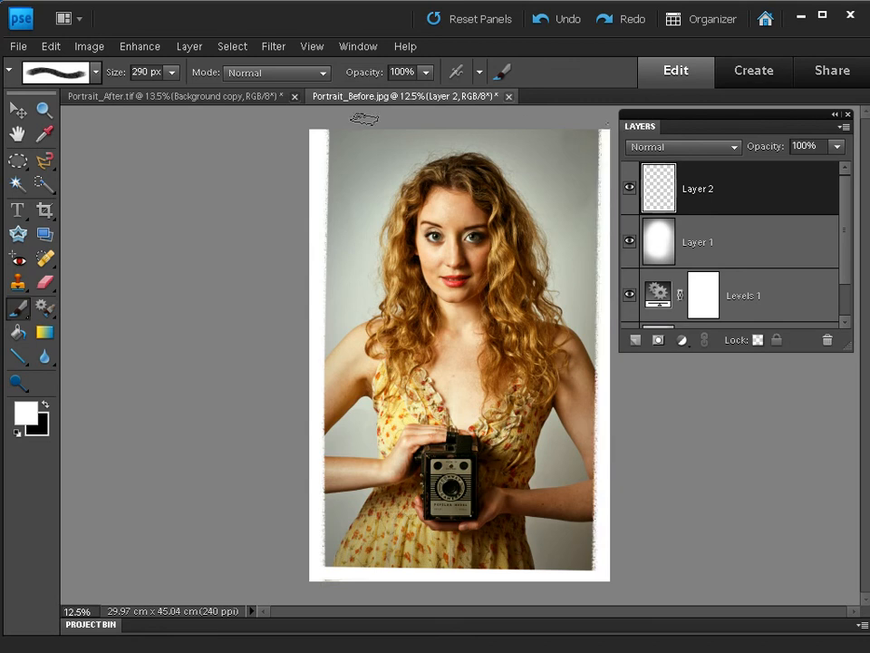
pyautogui.keyDown('shift'); pyautogui.click(308, 135); pyautogui.keyUp('shift')
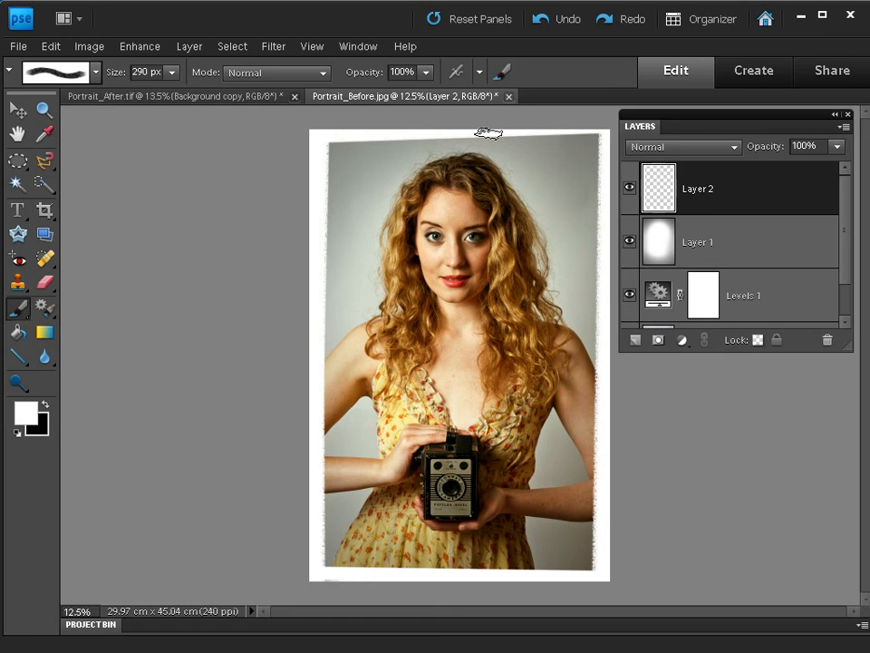
pyautogui.keyDown('shift'); pyautogui.click(602, 134); pyautogui.keyUp('shift')
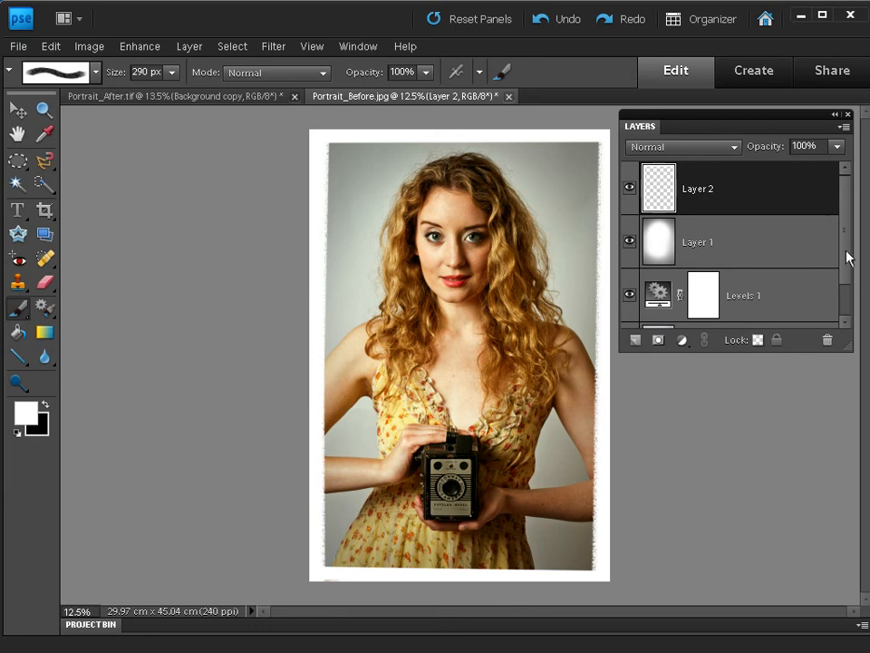
# Duplicate the Background layer, move the copy to the top of the layer stack and invert its colours.
pyautogui.click(844, 309)
pyautogui.moveTo(842, 302); pyautogui.dragTo(842, 310)
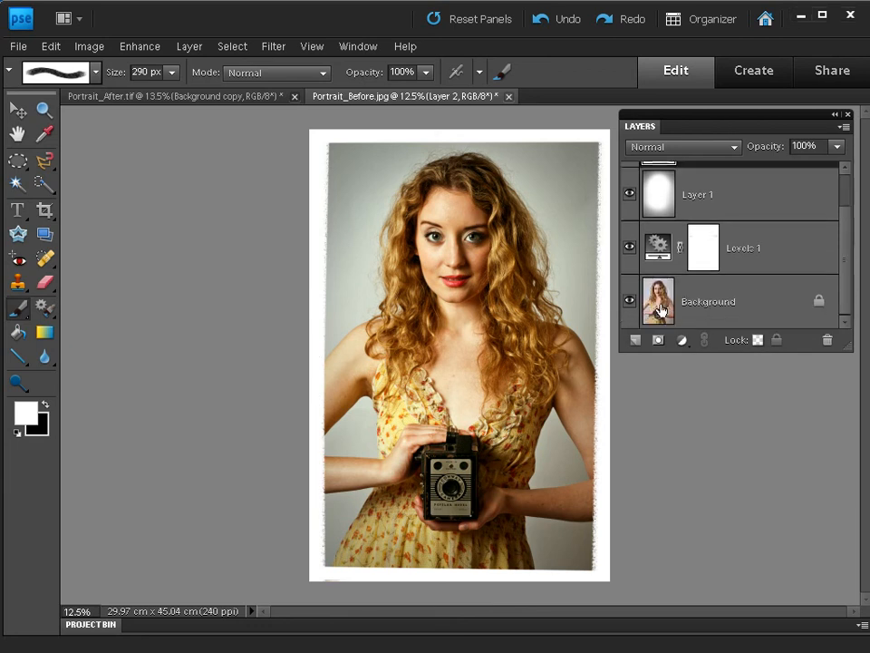
pyautogui.moveTo(657, 306); pyautogui.dragTo(635, 340)
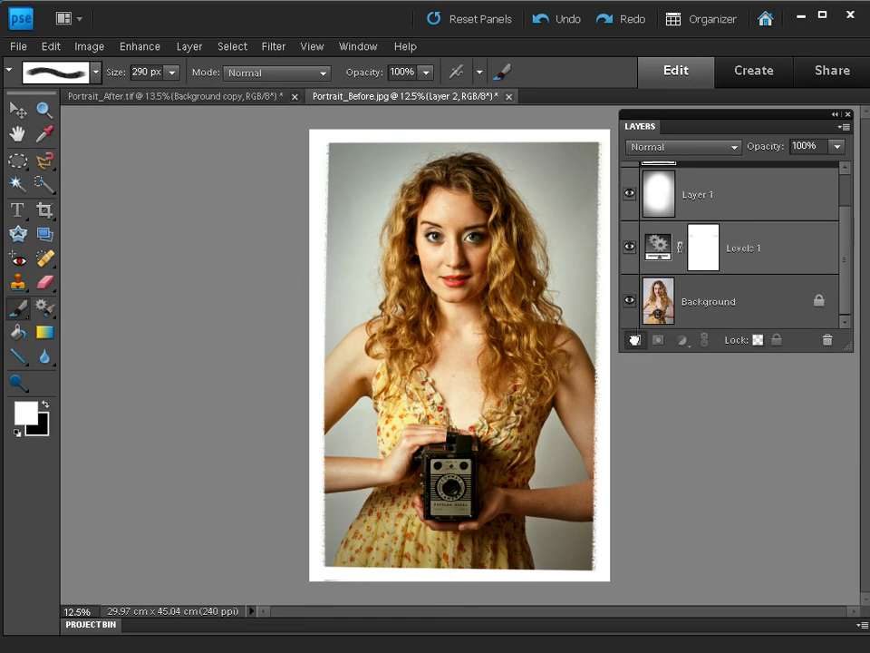
pyautogui.moveTo(659, 301); pyautogui.dragTo(661, 179)
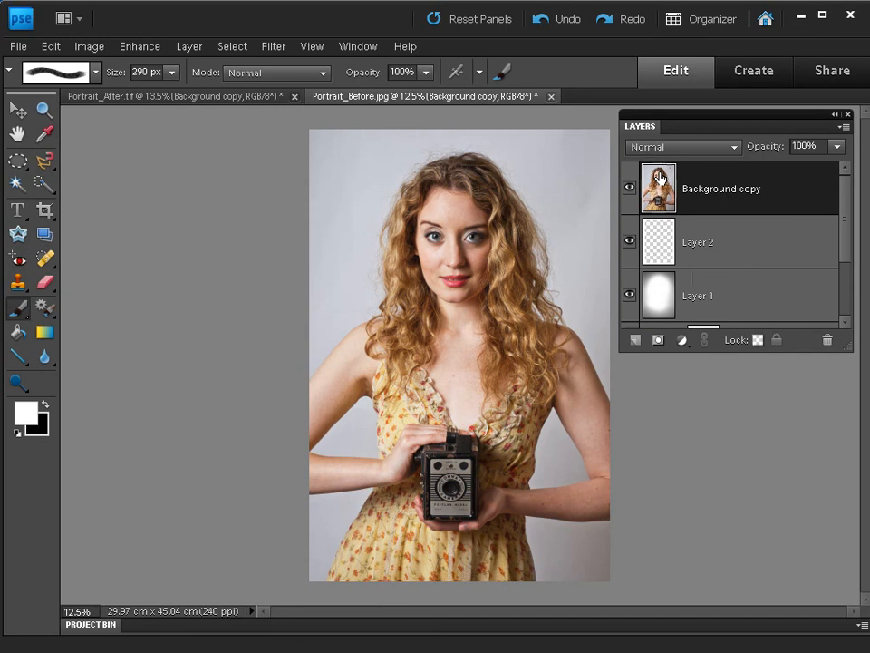
pyautogui.hotkey('ctrl', 'i')
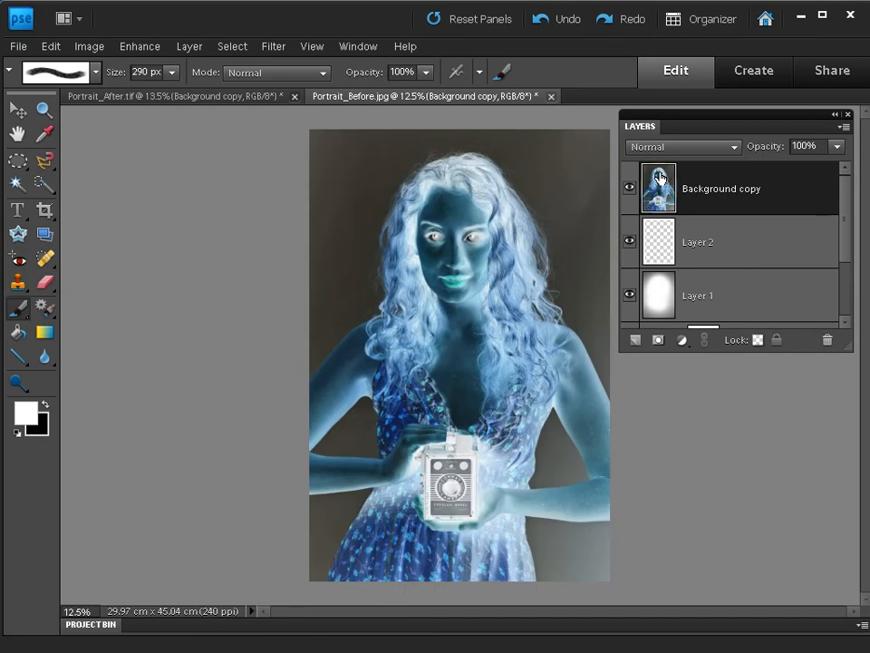
# Delete the area inside the frame from Background copy using the inverse of Layer 2's outline as the selection, and deselect.
pyautogui.keyDown('ctrl'); pyautogui.click(662, 242); pyautogui.keyUp('ctrl')
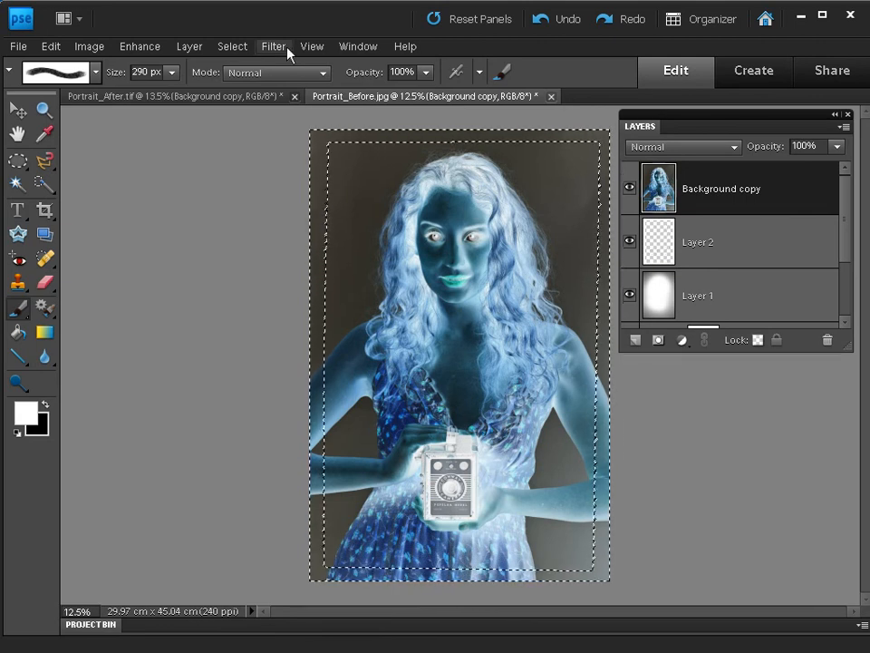
pyautogui.click(232, 49)
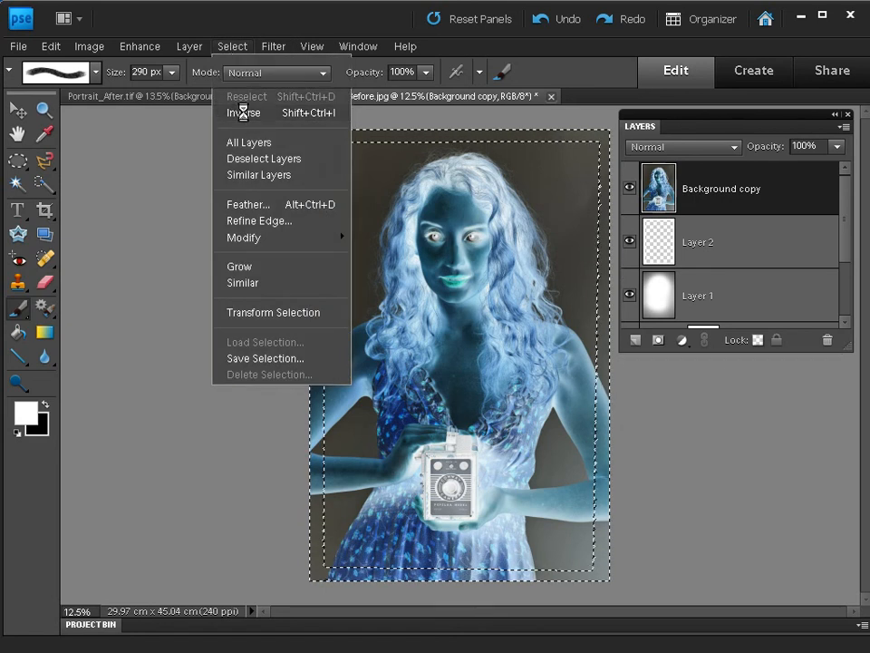
pyautogui.click(250, 113)
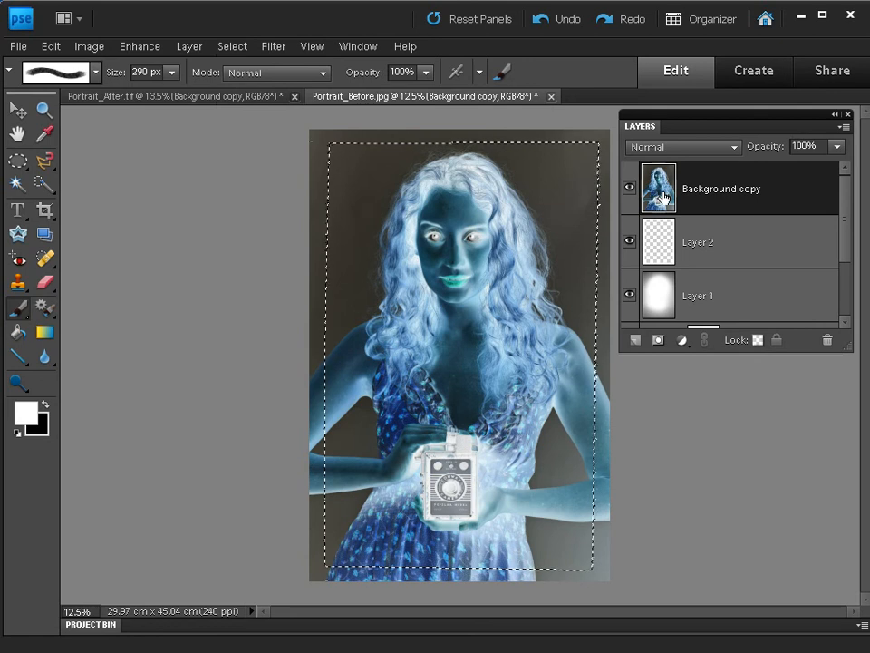
pyautogui.press('Delete')
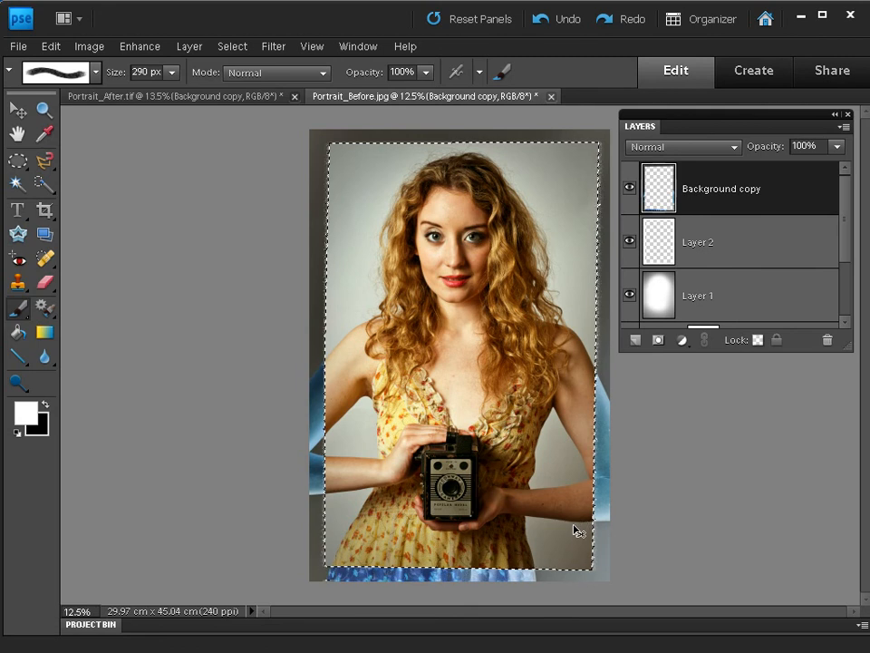
pyautogui.hotkey('ctrl', 'd')
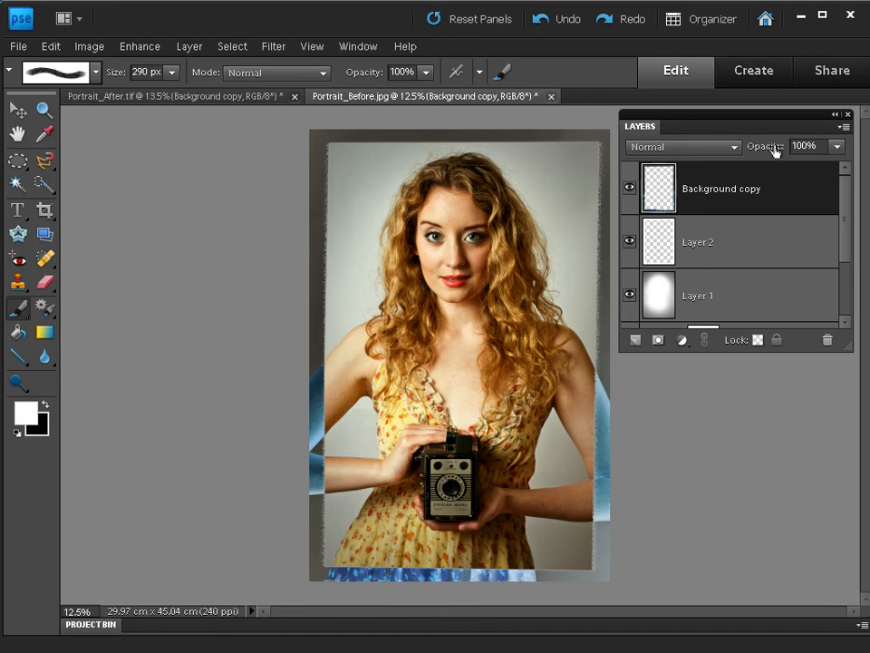
# Lower the opacity of Background copy to 20%.
pyautogui.moveTo(777, 150); pyautogui.dragTo(709, 152)
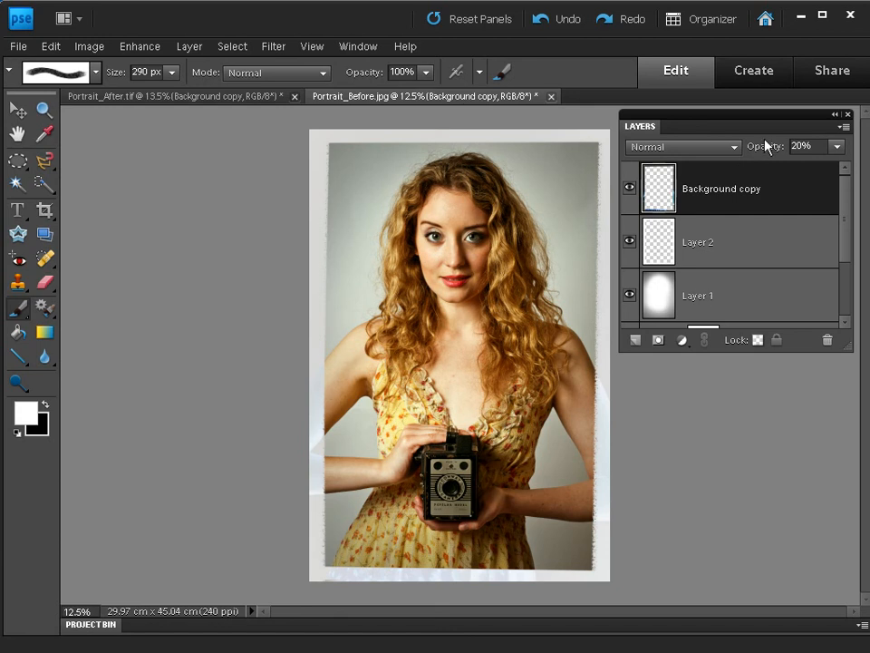
pyautogui.click(838, 146)
pyautogui.click(797, 147)
# Examine the rough frame edge beside the arm at 50% zoom, and view the whole image fitted on screen without panels.
pyautogui.hotkey('ctrl', '+')
pyautogui.hotkey('ctrl', '+')
pyautogui.hotkey('ctrl', '+')
pyautogui.hotkey('ctrl', '+')
pyautogui.moveTo(274, 401)
pyautogui.mouseDown()
pyautogui.moveTo(435, 402)
pyautogui.moveTo(425, 248)
pyautogui.moveTo(365, 353)
pyautogui.mouseUp()
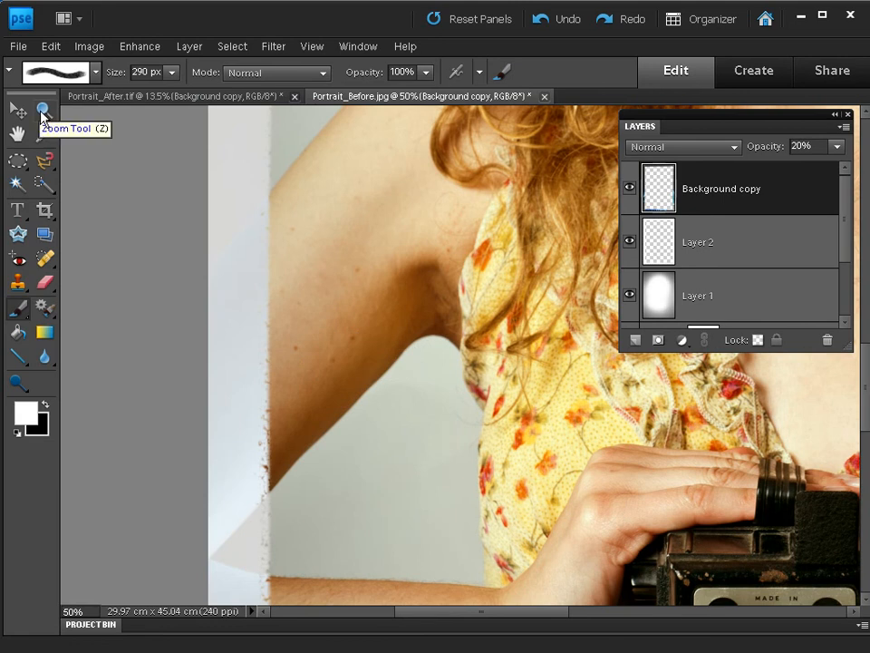
pyautogui.click(44, 111)
pyautogui.rightClick(412, 205)
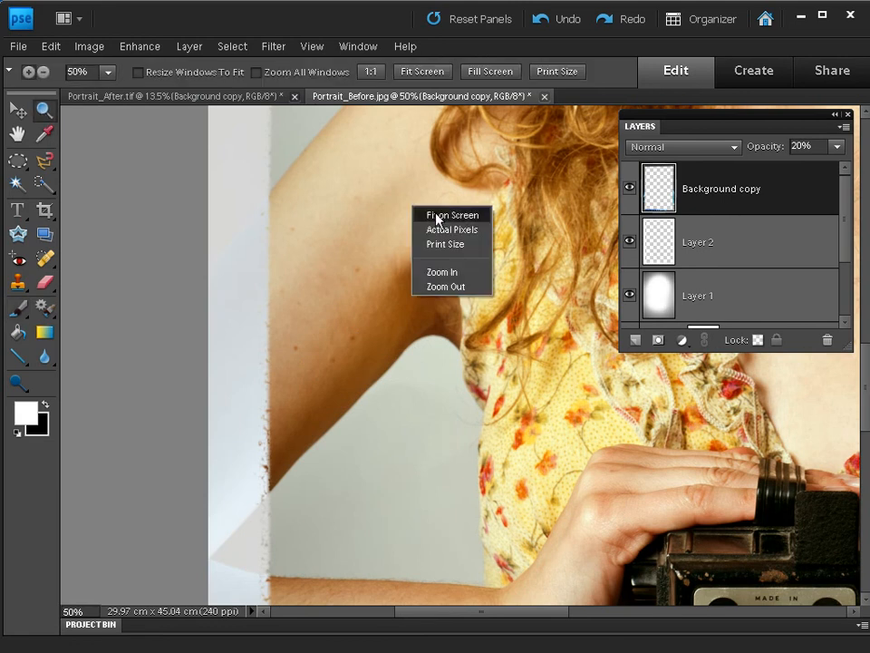
pyautogui.click(432, 215)
pyautogui.press('Tab')
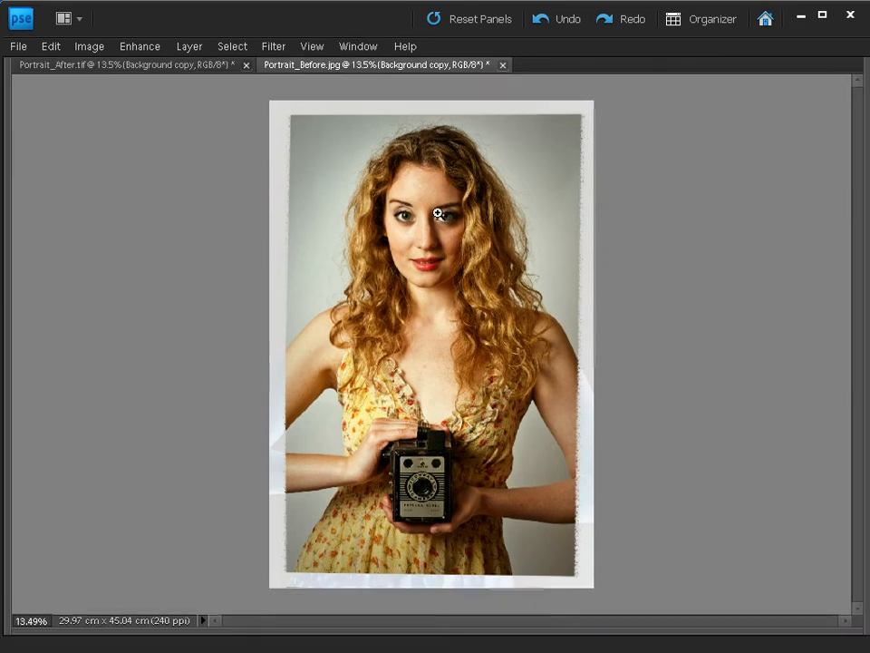